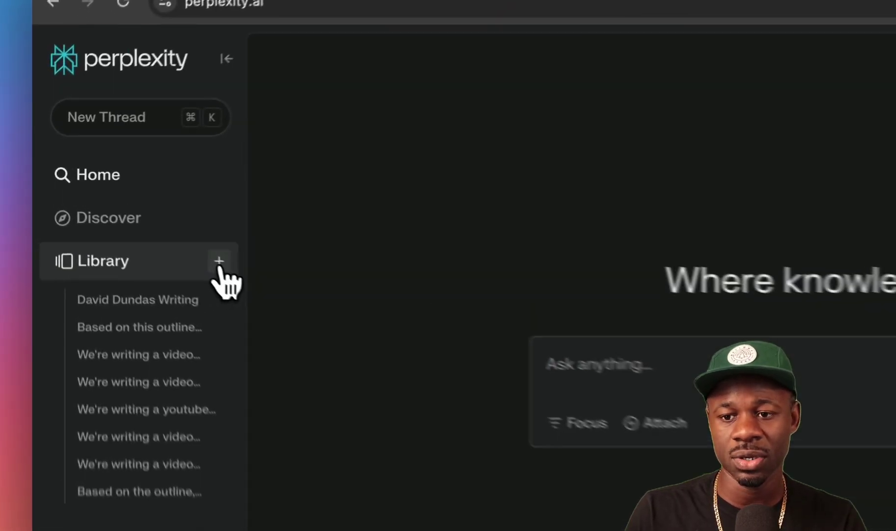
- Open the Library + new-item menu to reach the 'Introducing Perplexity Pages' blog post
click(138, 213)
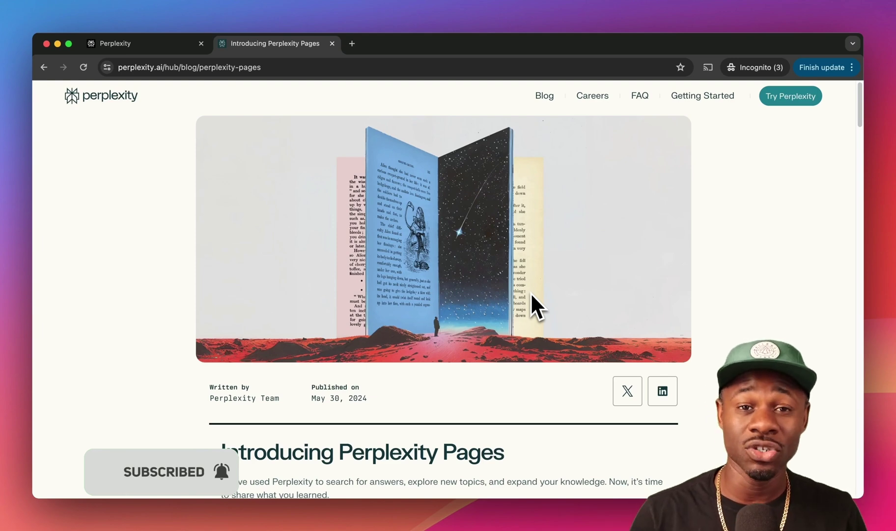
scroll(410, 346, down, 3)
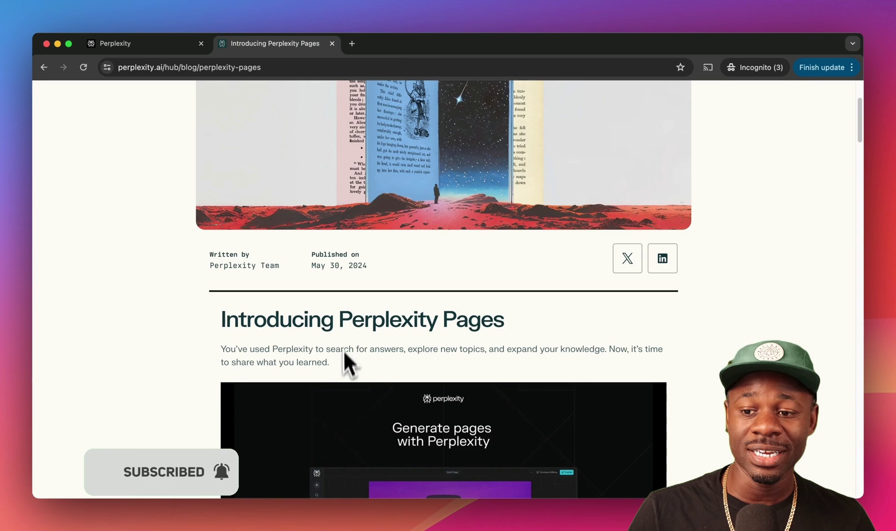
scroll(343, 328, down, 1)
scroll(342, 325, down, 3)
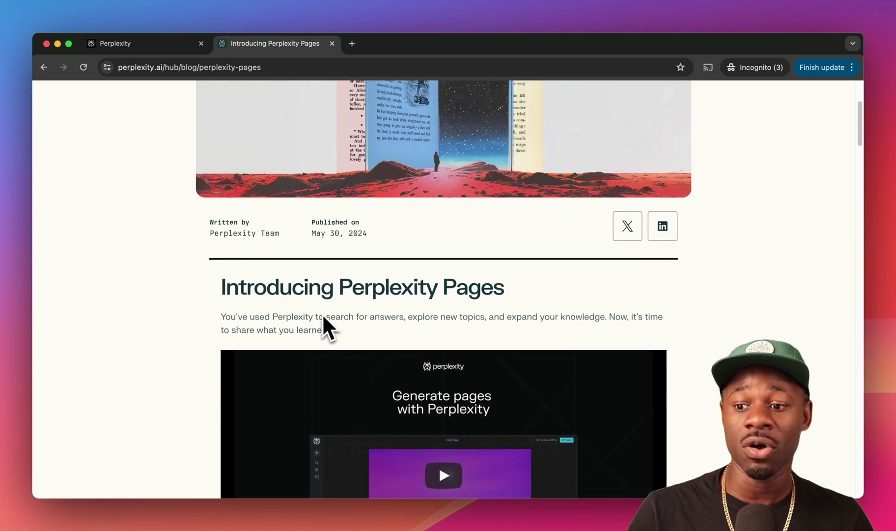
scroll(200, 224, down, 2)
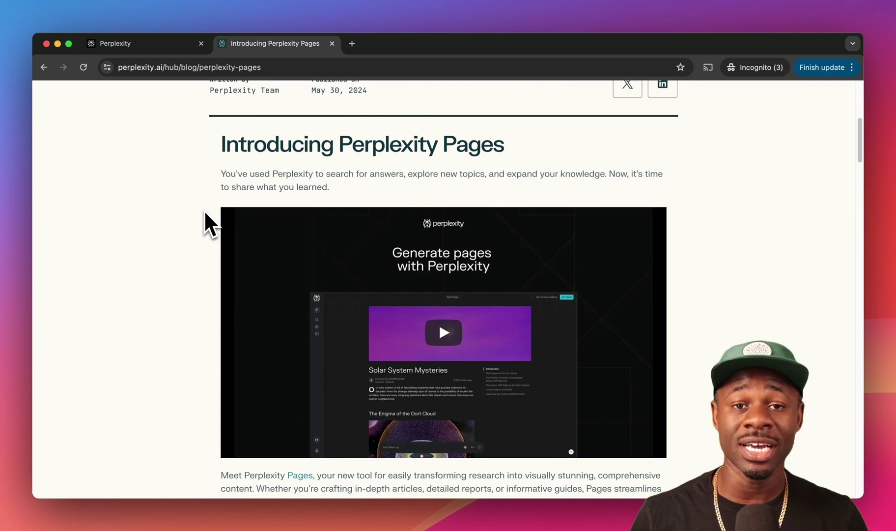
scroll(292, 285, down, 4)
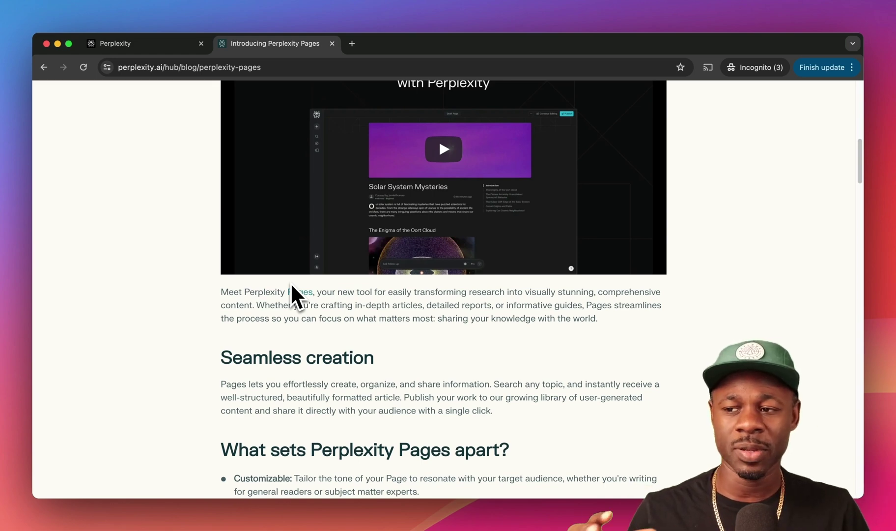
scroll(296, 297, down, 3)
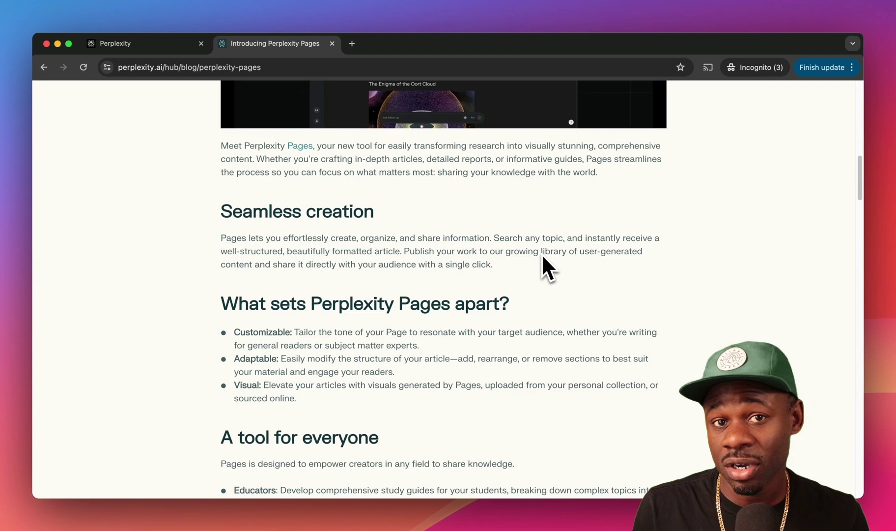
- Highlight the Customizable and Adaptable feature bullets in the blog post
scroll(256, 328, down, 1)
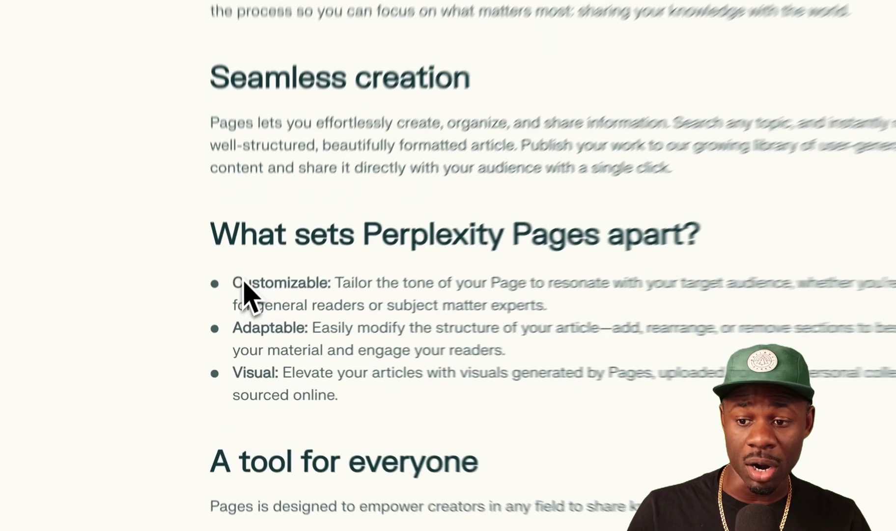
drag(240, 322, 451, 334)
click(659, 302)
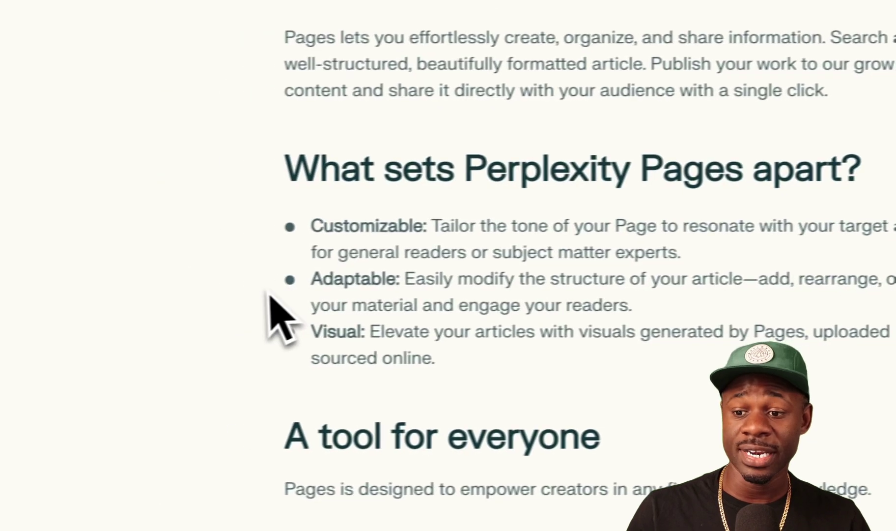
drag(223, 261, 450, 344)
click(601, 310)
- Highlight the 'A tool for everyone' text and the Educators to Hobbyists list
scroll(602, 310, down, 2)
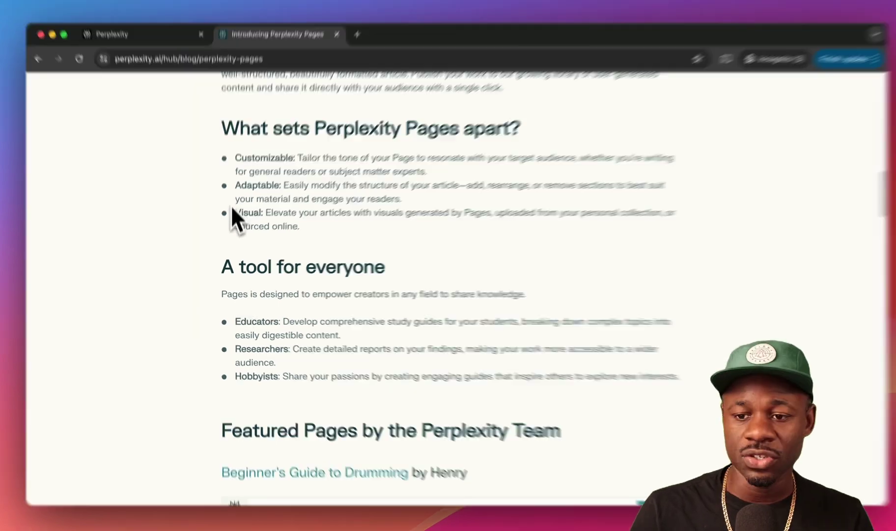
drag(232, 268, 400, 346)
click(592, 380)
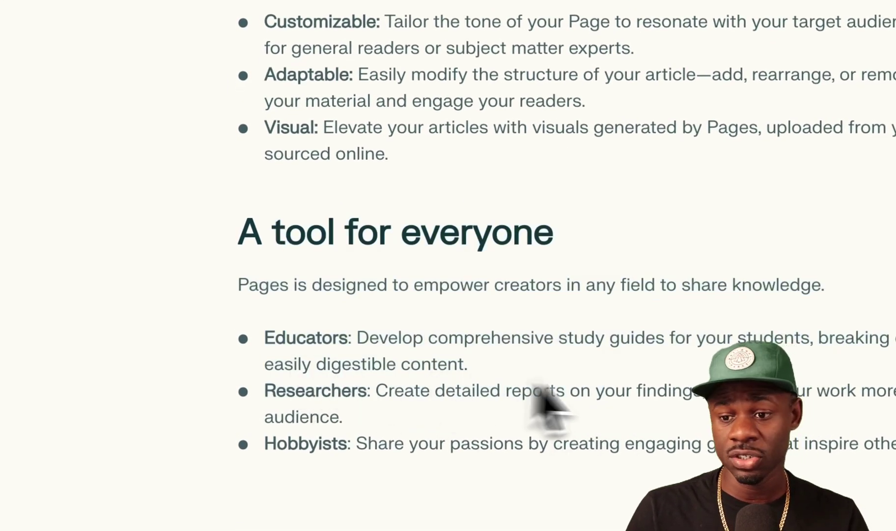
scroll(589, 369, down, 2)
drag(582, 178, 556, 344)
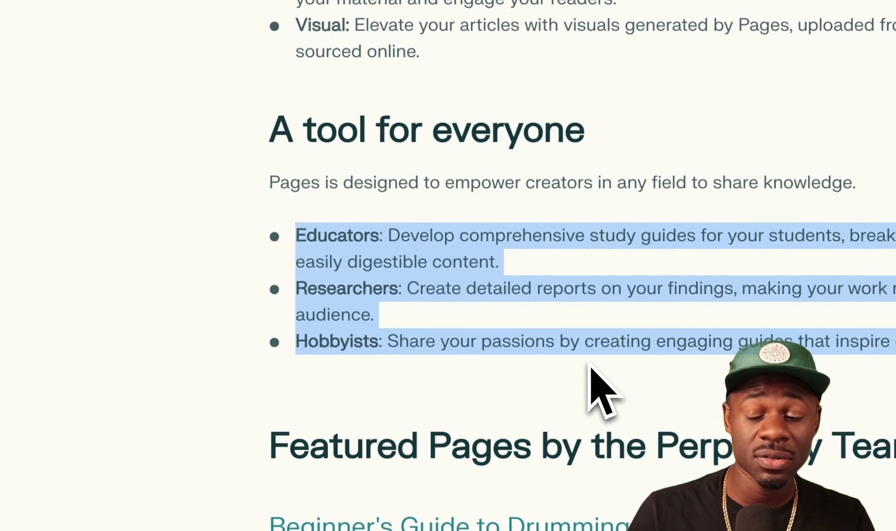
click(420, 296)
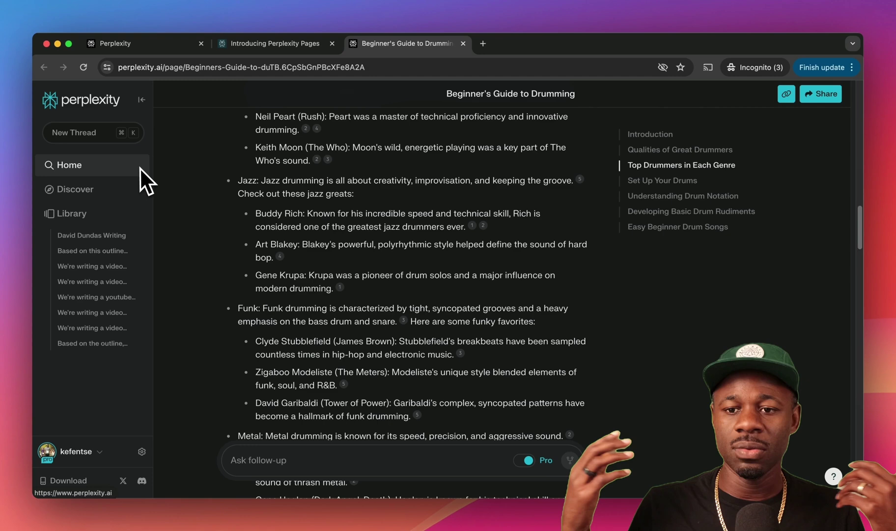
- From Home, create a new Page on the topic 'The Creator Economy'
click(139, 168)
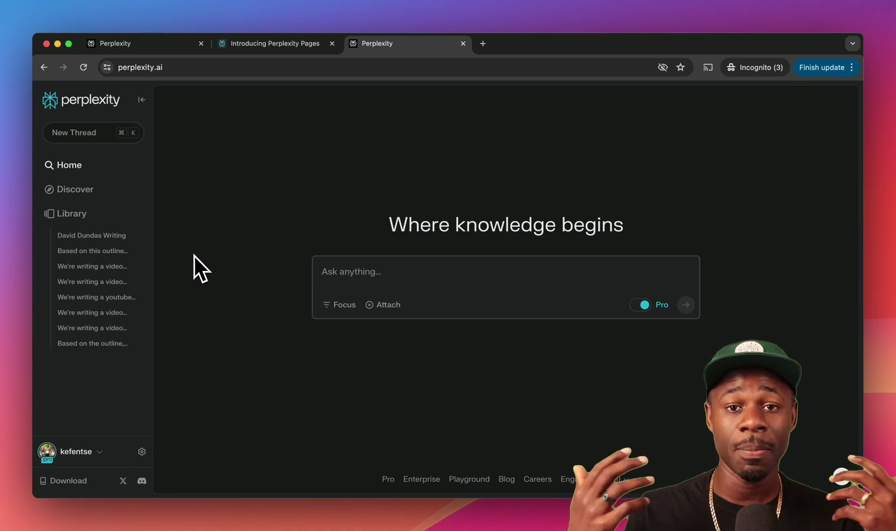
click(139, 213)
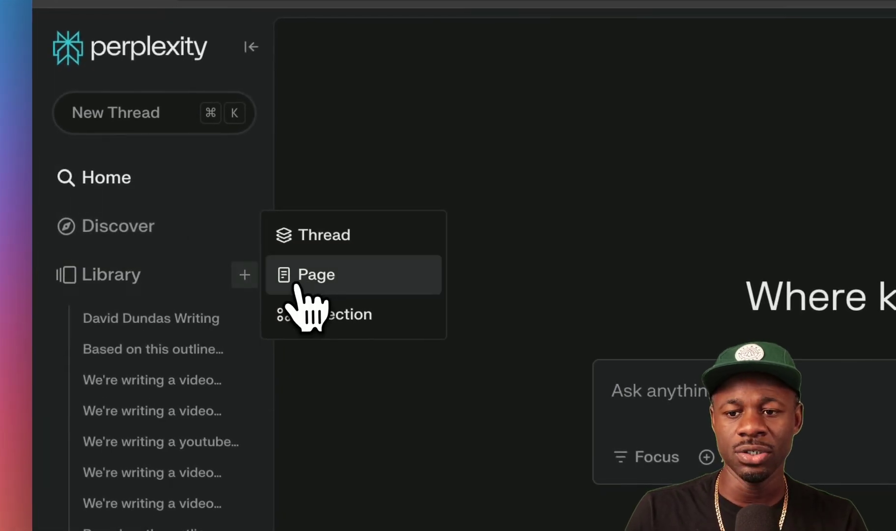
click(169, 215)
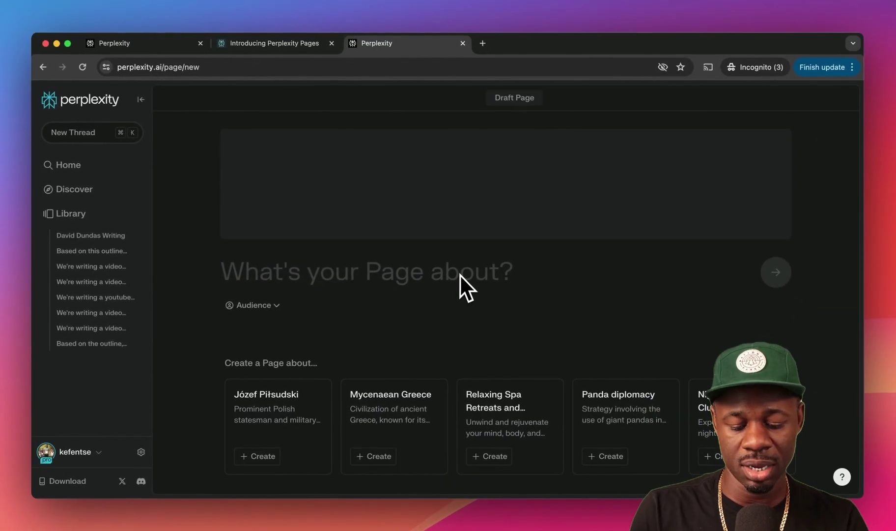
text(The Creator )
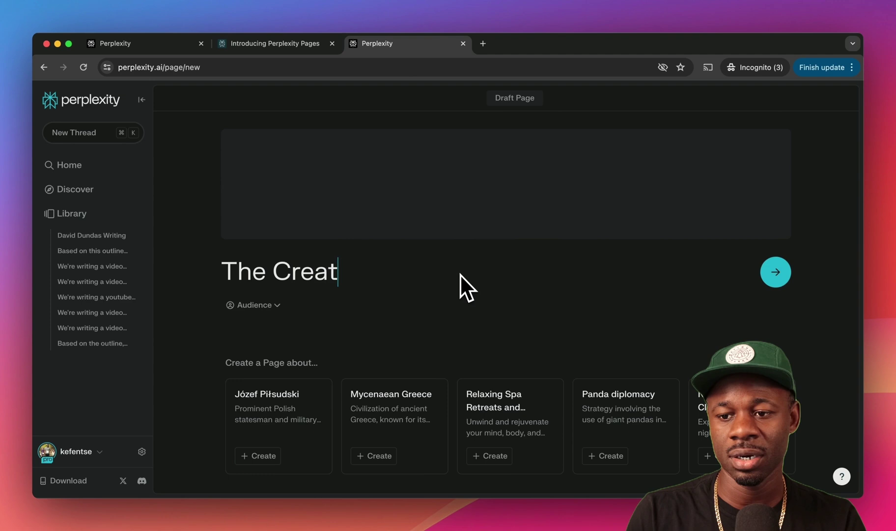
text(Economy)
key(Return)
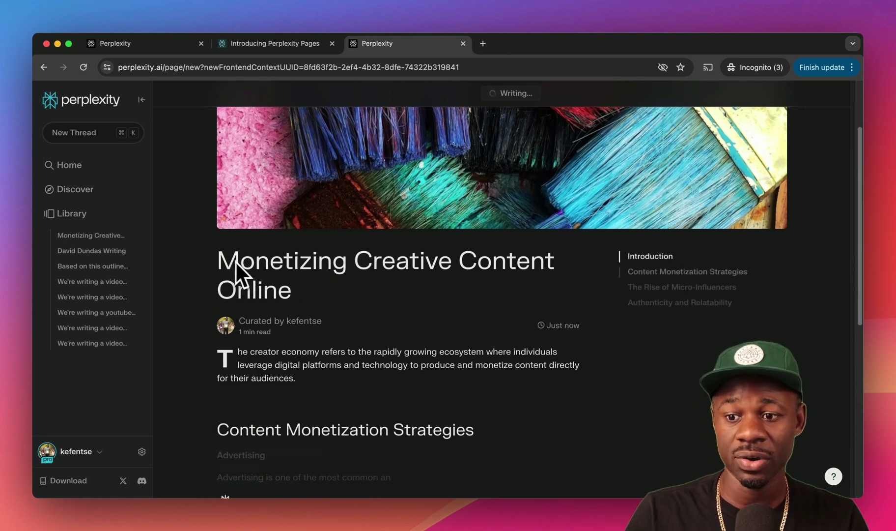
- Highlight the introduction's opening sentence through the word 'platforms'
drag(242, 160, 328, 173)
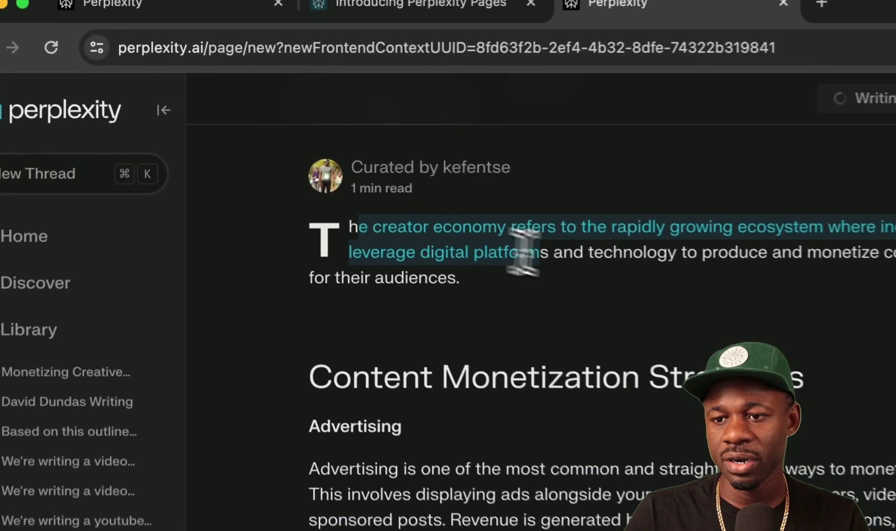
drag(523, 252, 539, 253)
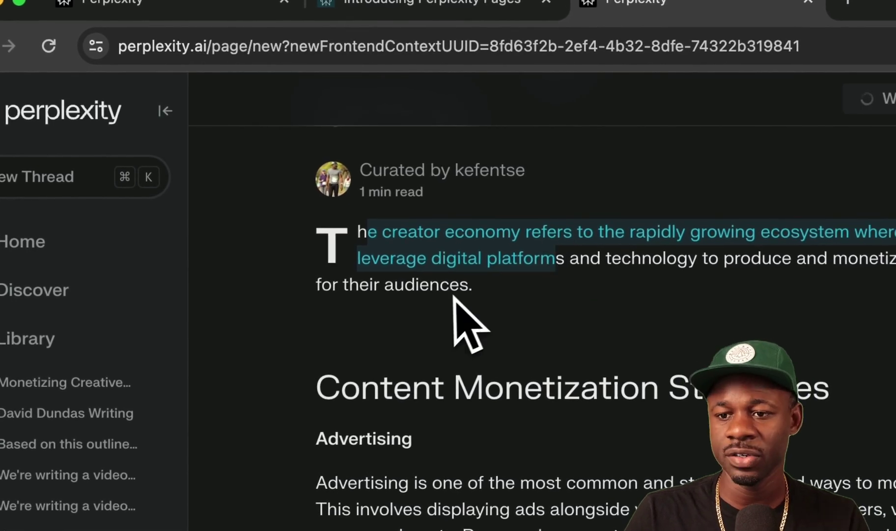
click(453, 278)
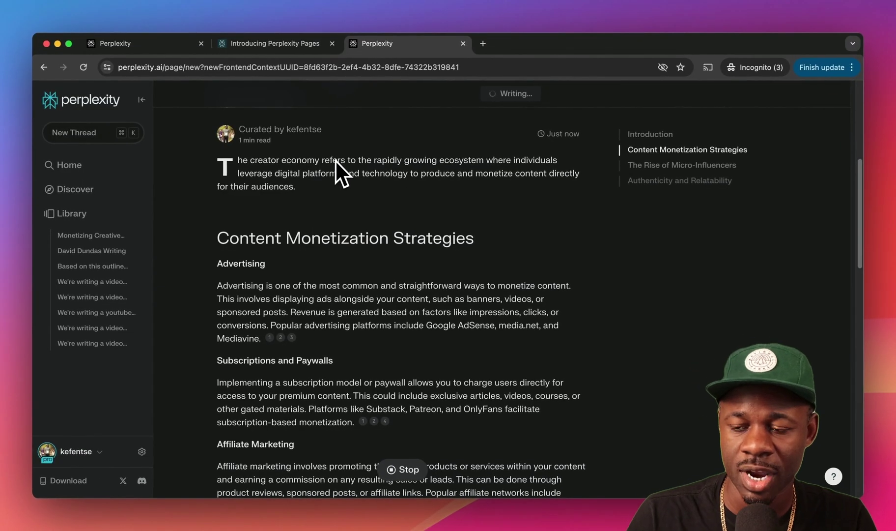
- Scroll through the finished page's sections in Editing mode
scroll(336, 160, down, 3)
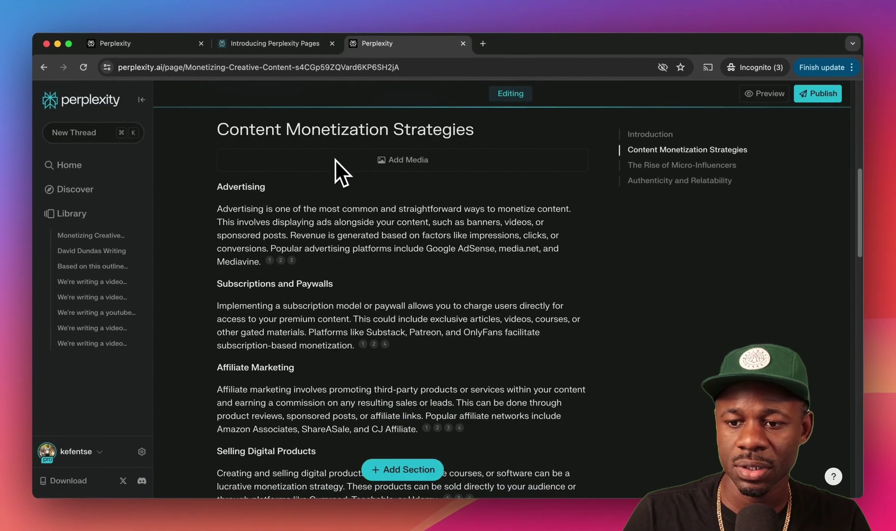
scroll(283, 229, down, 7)
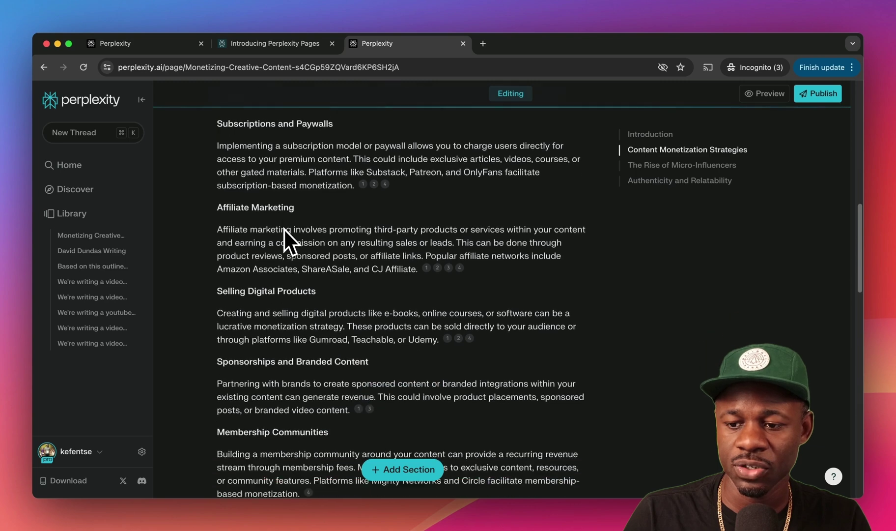
scroll(269, 233, down, 2)
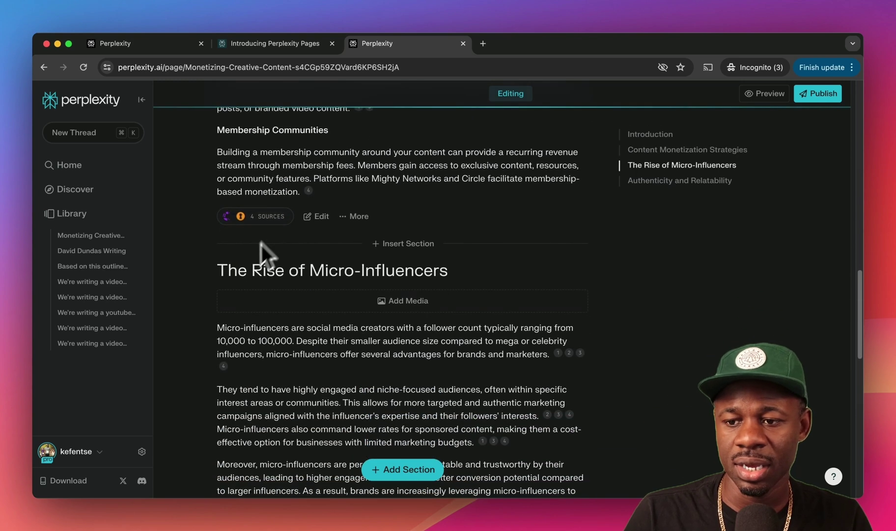
scroll(326, 275, down, 7)
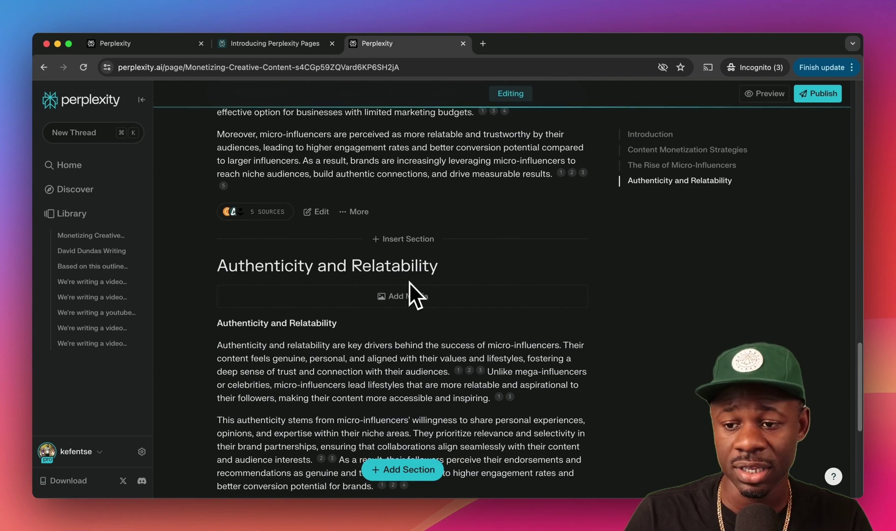
scroll(409, 282, down, 4)
scroll(407, 280, up, 20)
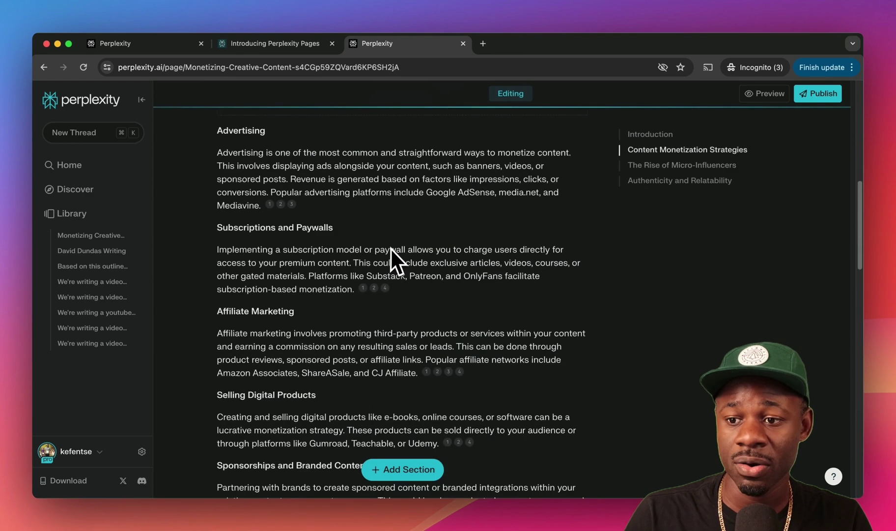
- Add an illustration to The Rise of Micro-Influencers section
scroll(399, 324, down, 3)
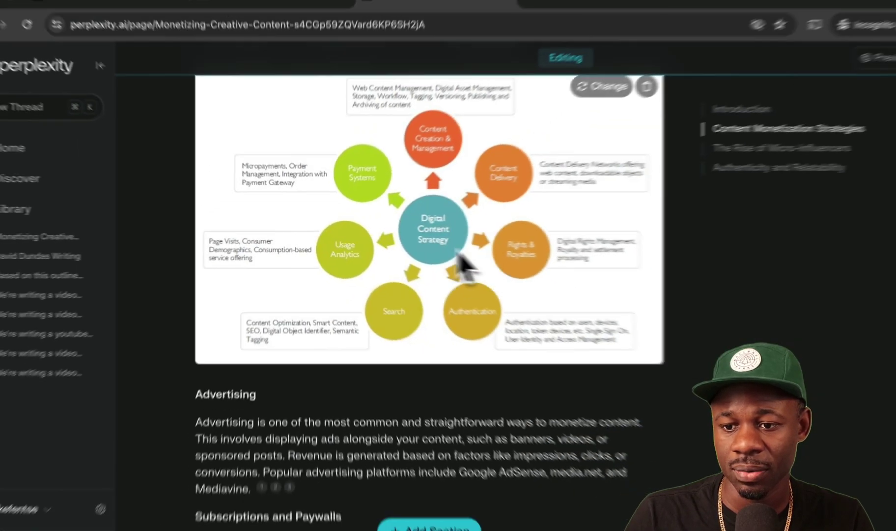
scroll(371, 301, up, 5)
scroll(369, 298, down, 3)
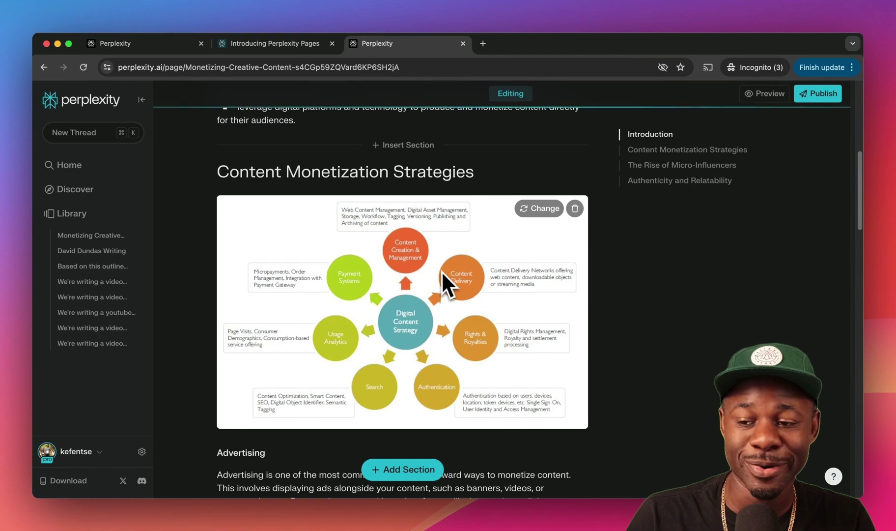
scroll(441, 273, down, 2)
scroll(440, 271, down, 15)
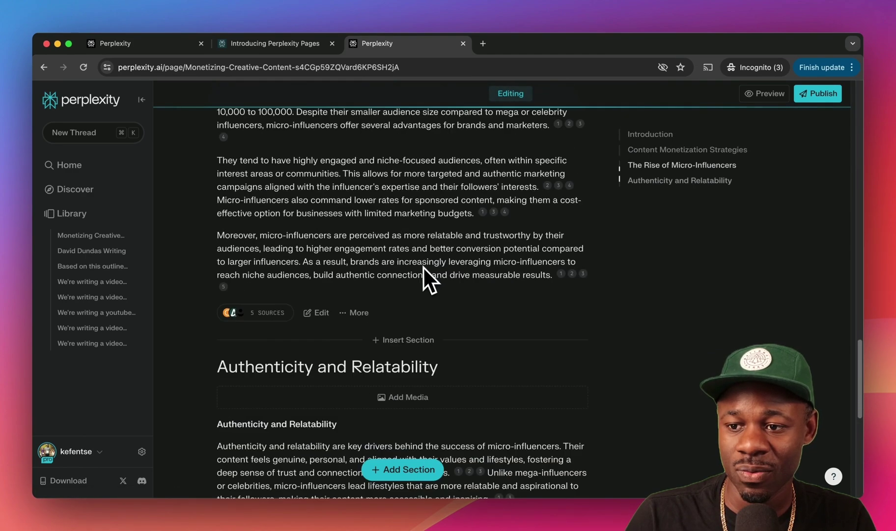
scroll(418, 262, up, 5)
click(395, 263)
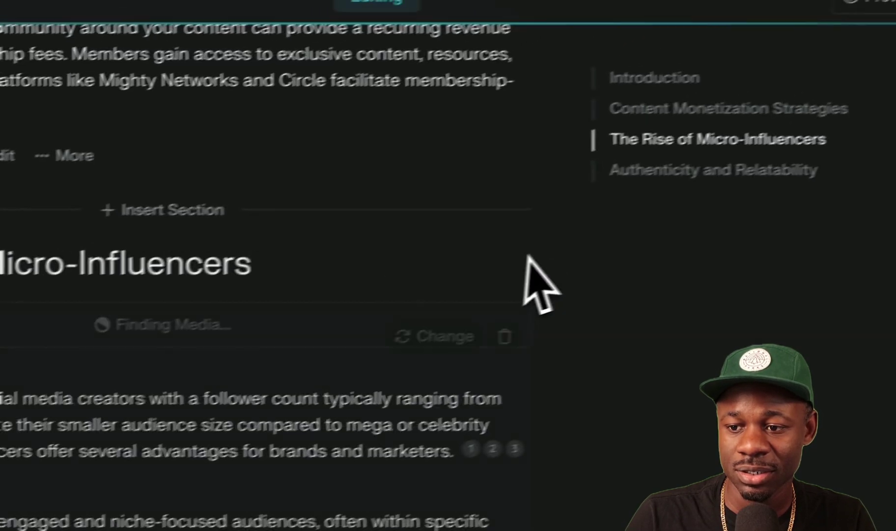
- Open the layout options for the Micro-Influencers section
scroll(504, 283, down, 4)
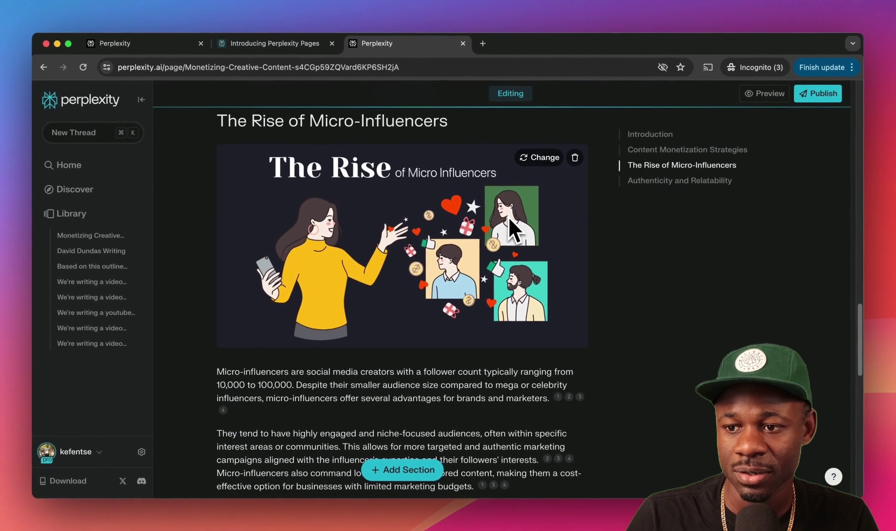
scroll(180, 252, down, 7)
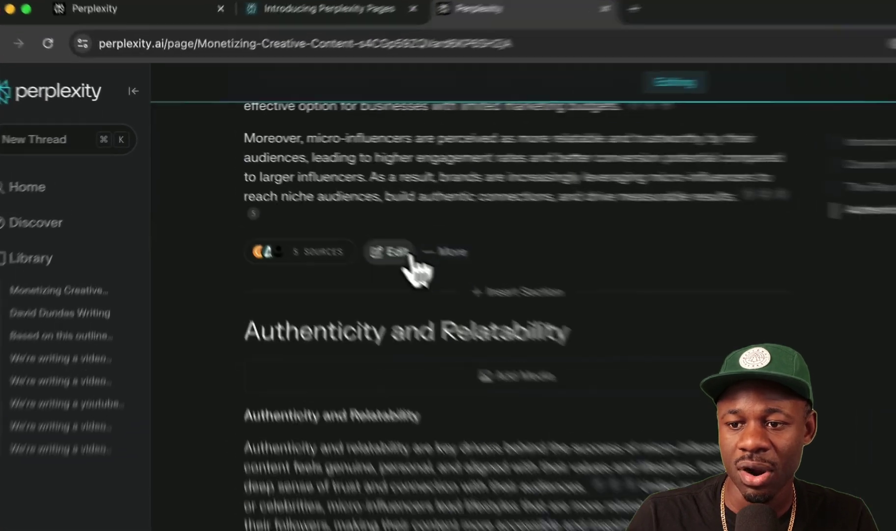
click(410, 257)
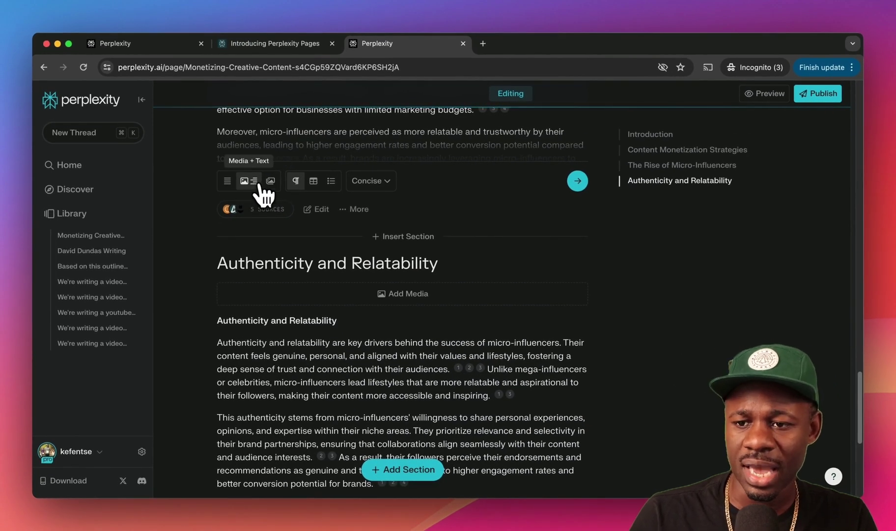
- Regenerate the Micro-Influencers section with image-beside-text layout in table format
click(271, 180)
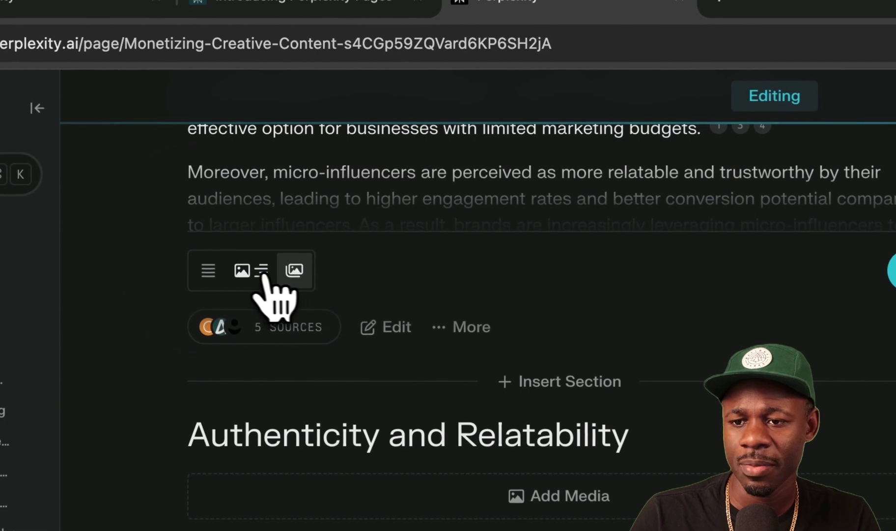
click(263, 274)
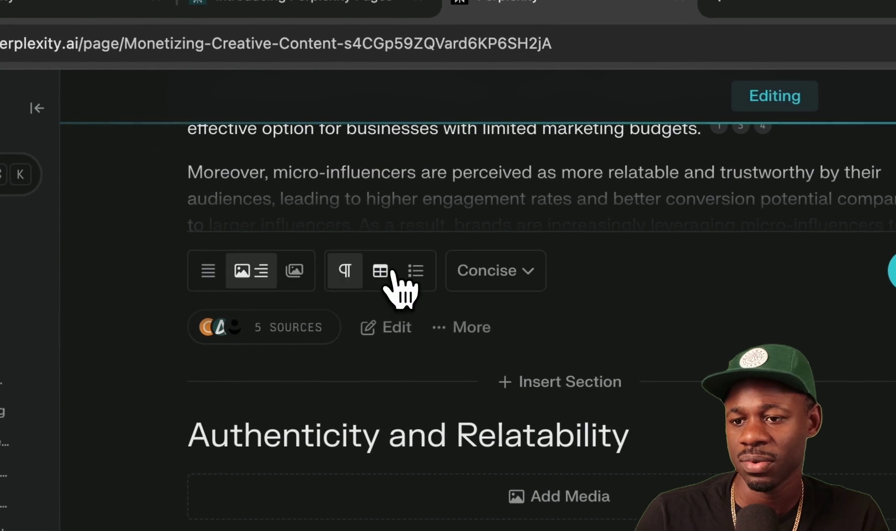
click(388, 272)
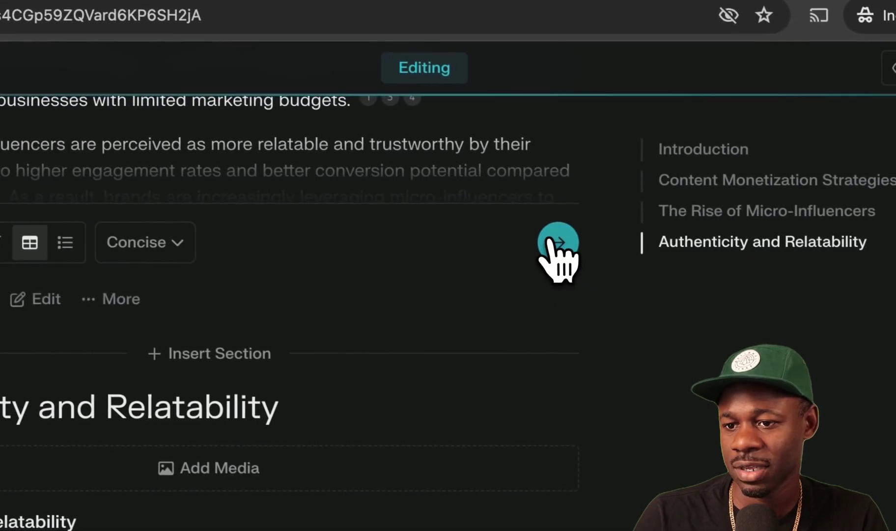
click(586, 251)
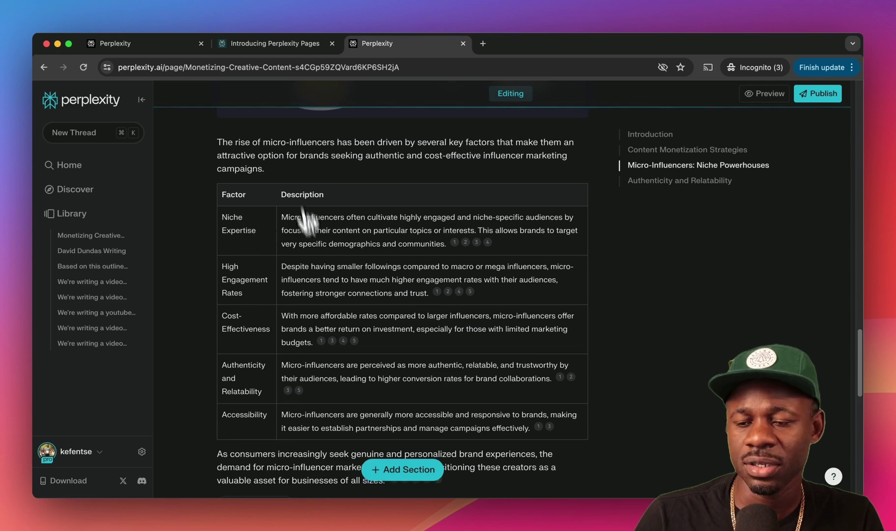
- Check the section's More options, then add a new section at the page end
scroll(271, 325, down, 3)
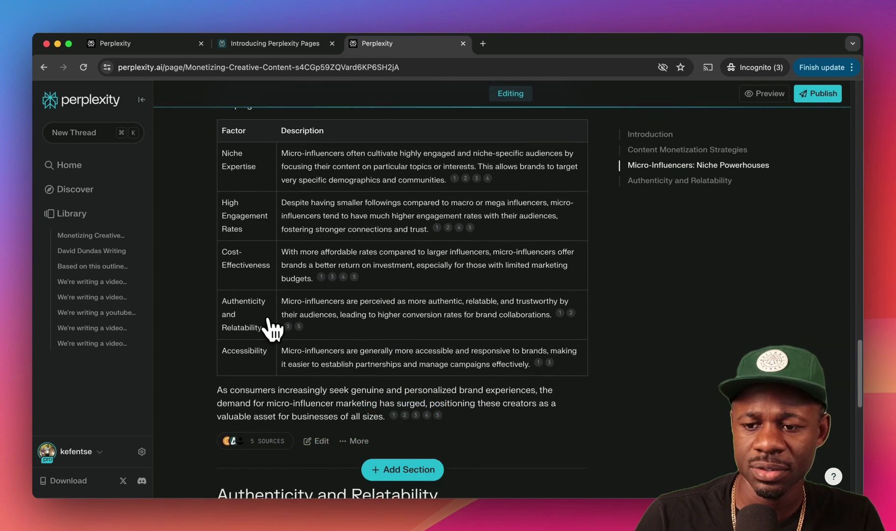
scroll(406, 306, down, 8)
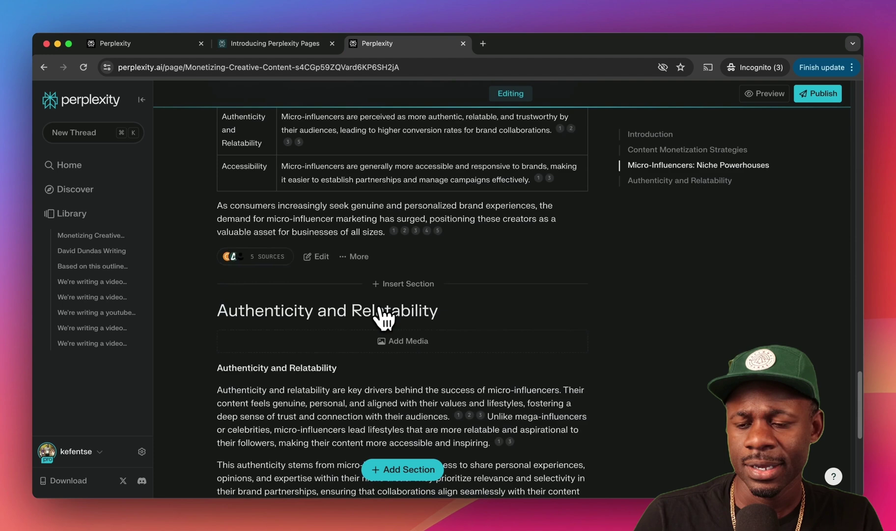
click(349, 264)
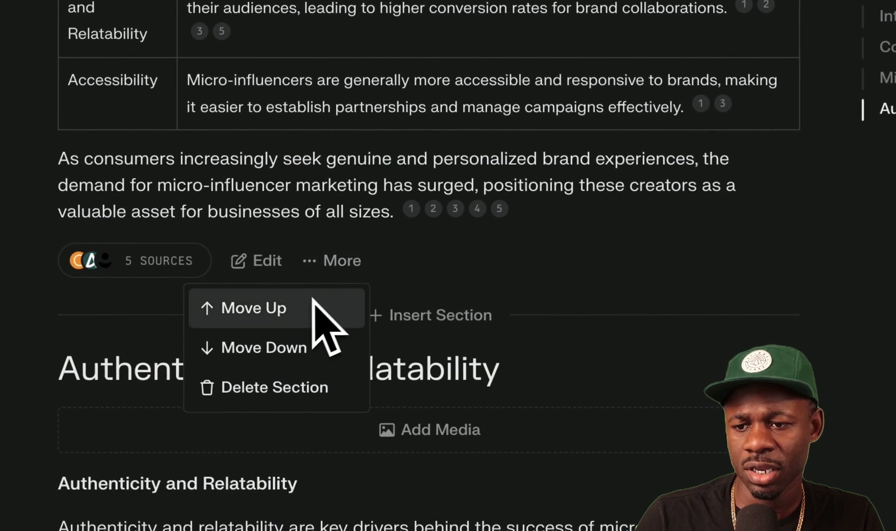
click(560, 280)
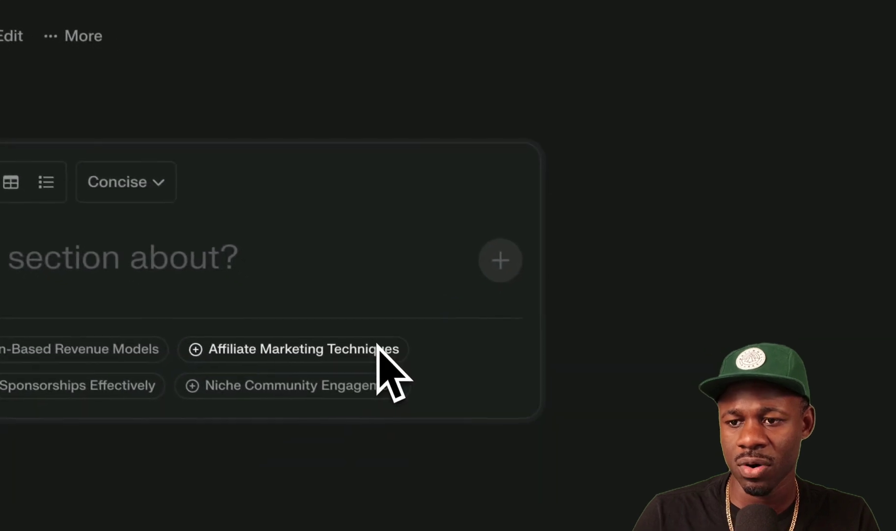
- Add a section asking 'What are the leading startups or companies facilitating the creator economy'
text(What is the )
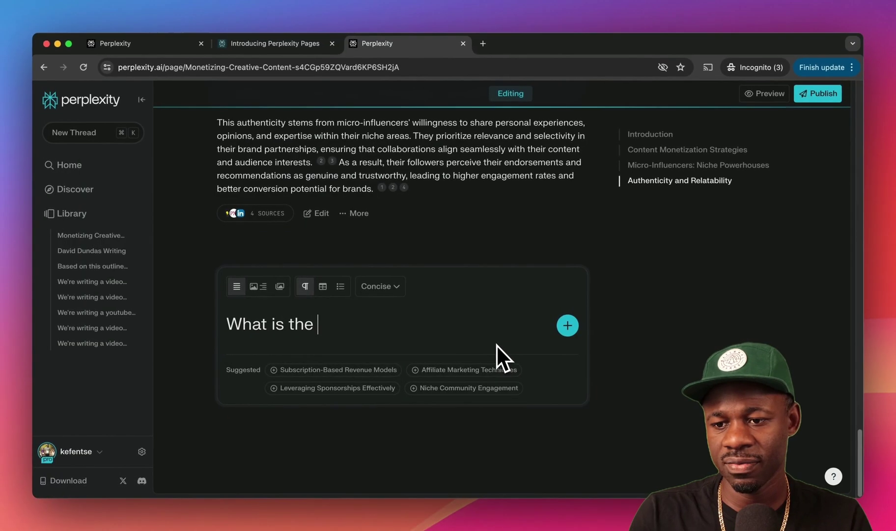
text(fiture of the ce)
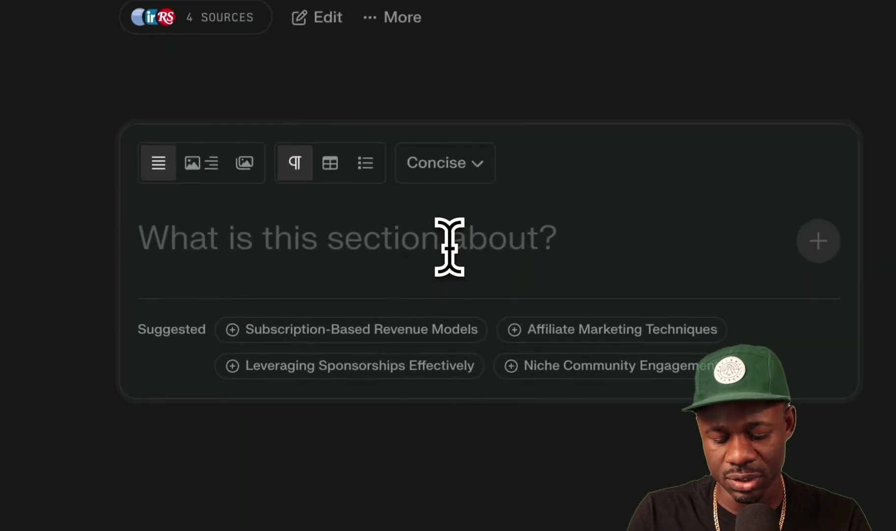
text(What are the )
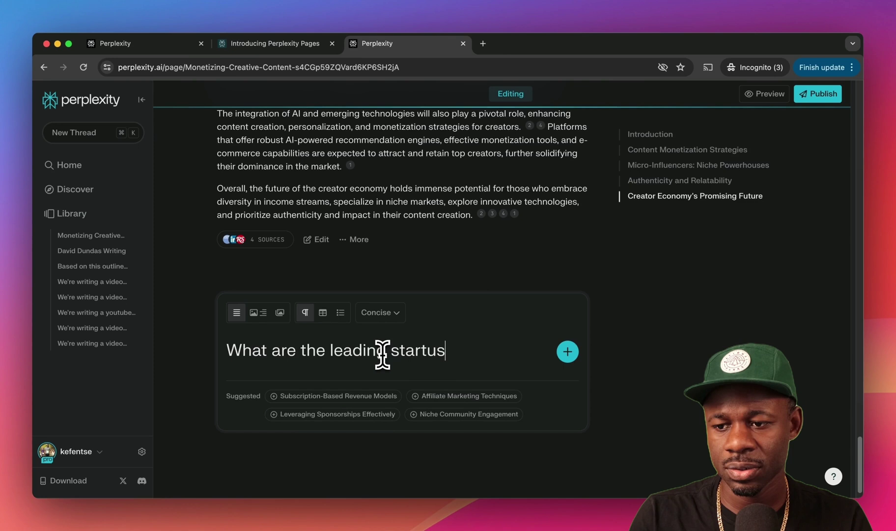
text(leading startups or companies facilitating the c)
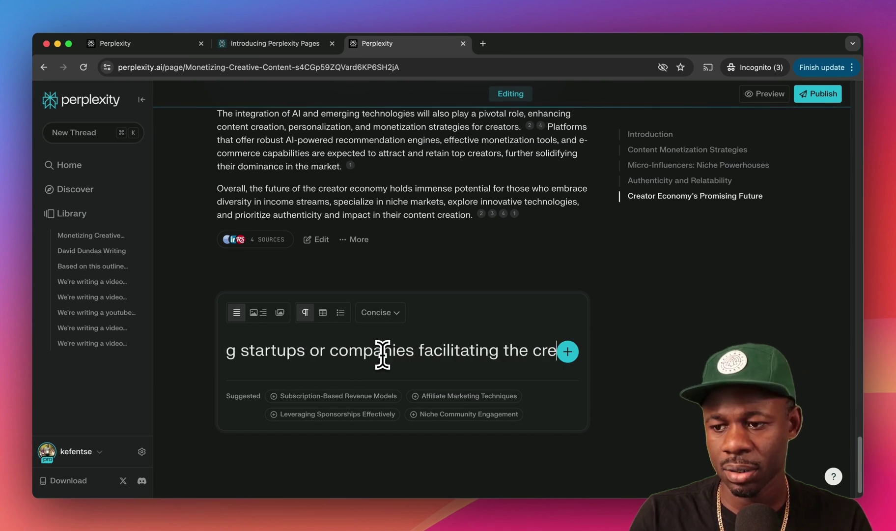
text(reator economy?)
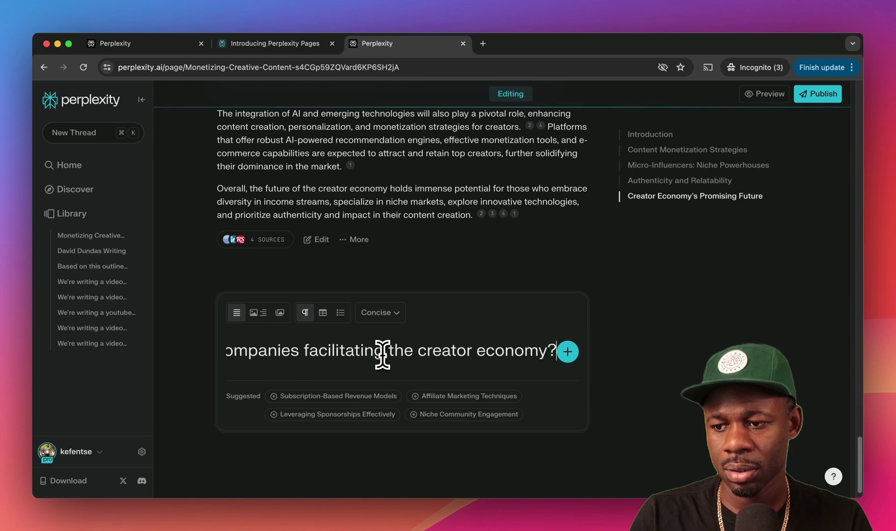
key(Return)
- Preview the page, then publish it and copy its link
scroll(510, 366, up, 15)
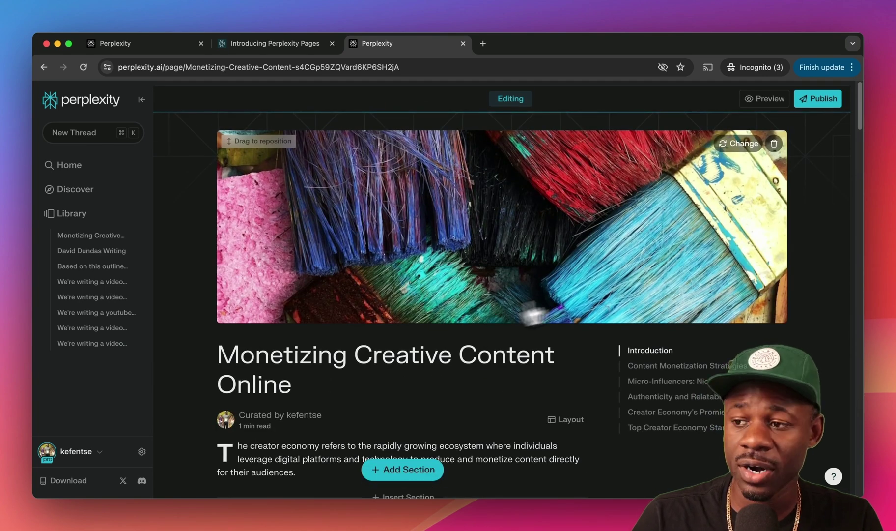
click(764, 98)
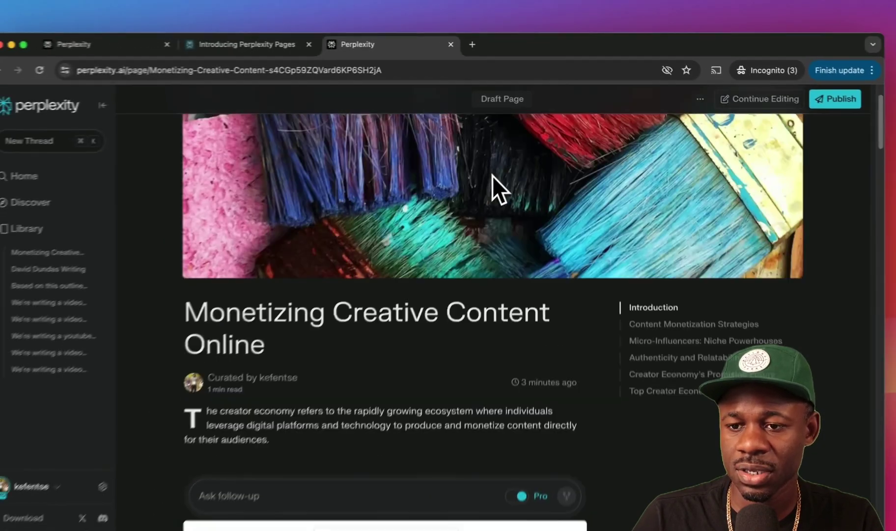
scroll(391, 315, down, 15)
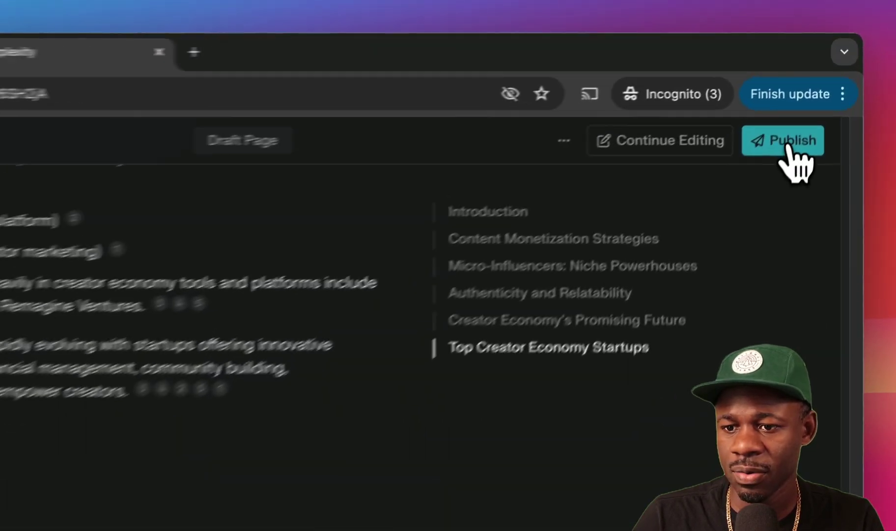
click(818, 93)
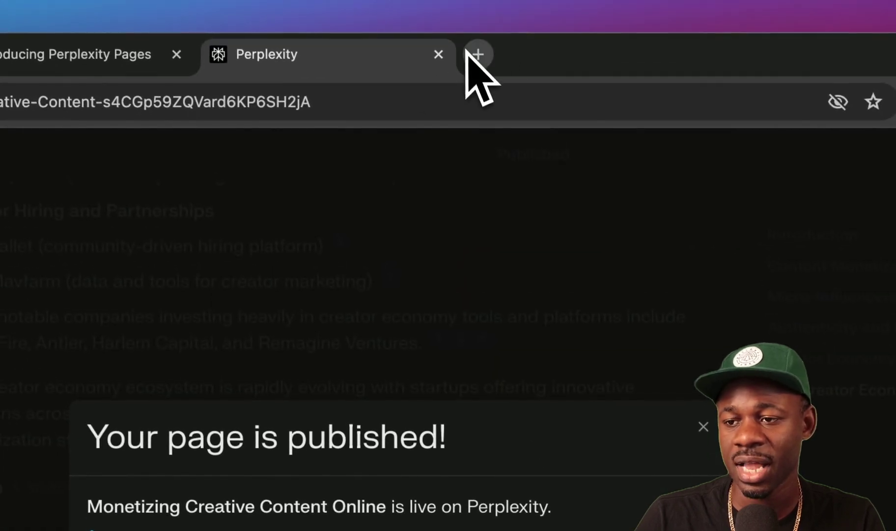
- Load the copied page link in an incognito tab and scroll through the published page
click(474, 53)
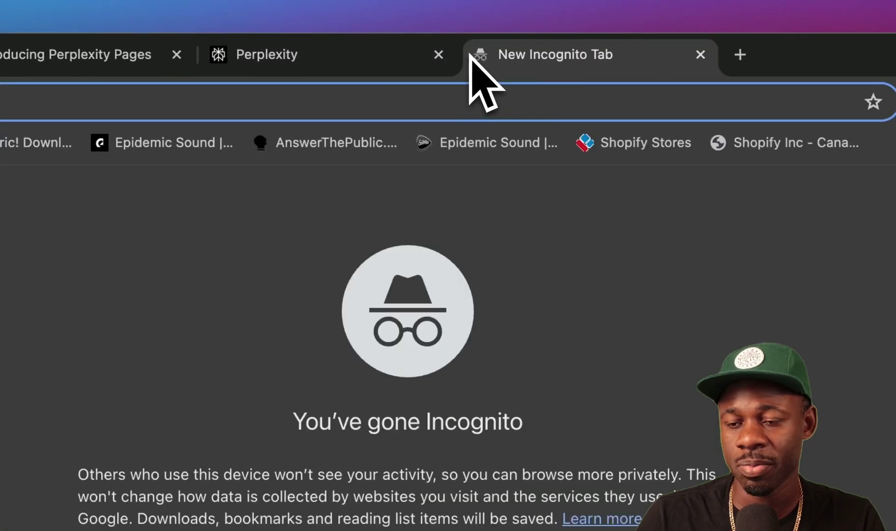
text(https://www.perplexity.ai/page/Monetizing-Creative-Content-s4CGp59ZQVard6KP6SH2jA)
key(Return)
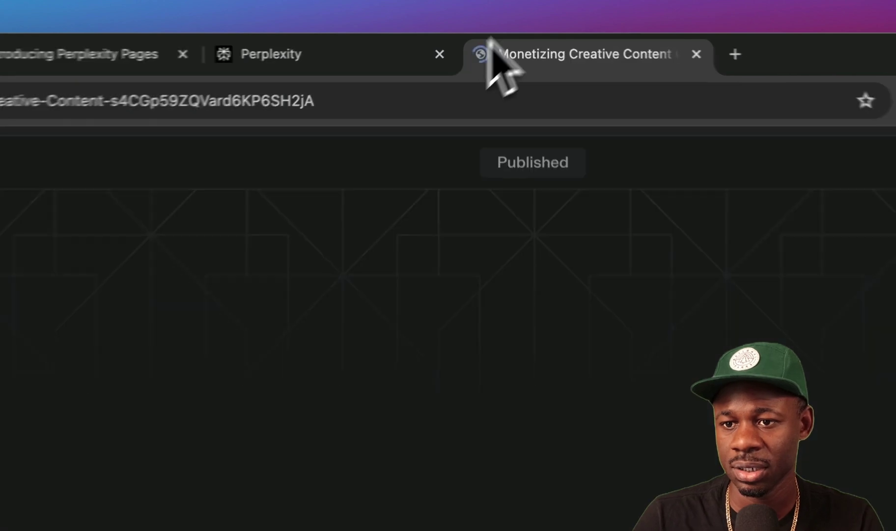
scroll(382, 290, down, 3)
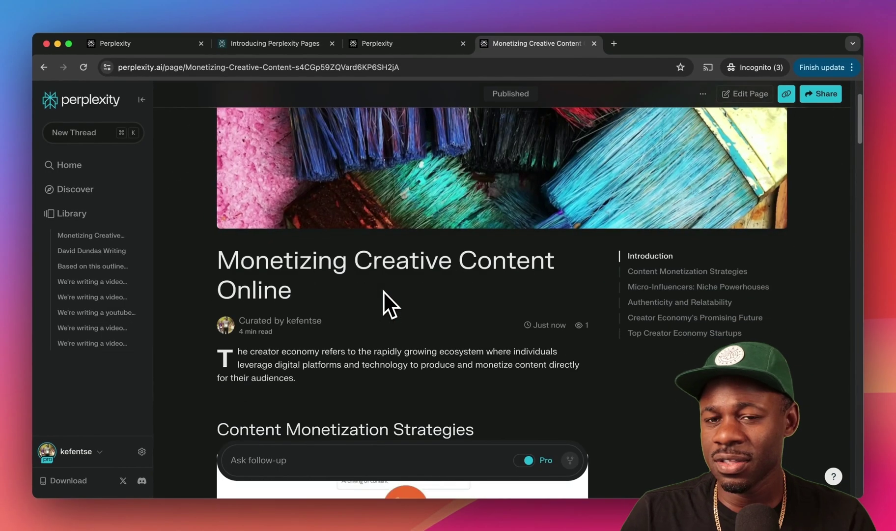
scroll(364, 221, down, 6)
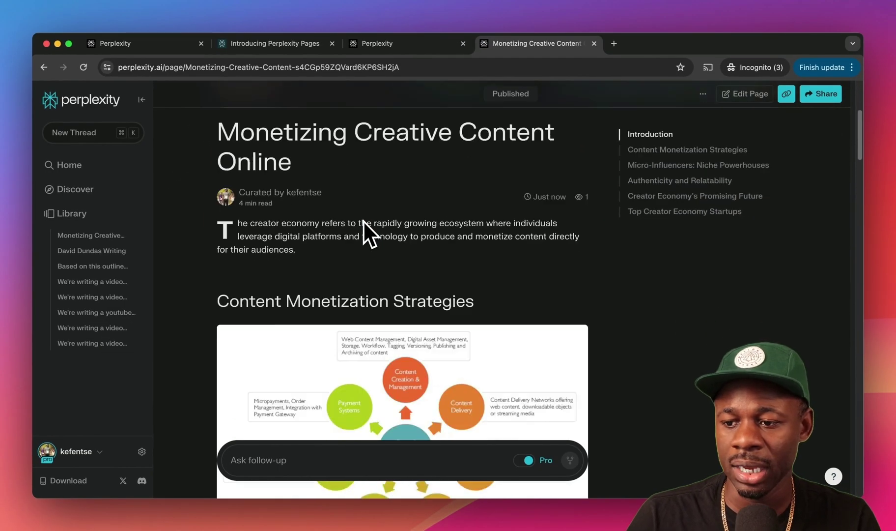
scroll(373, 241, down, 20)
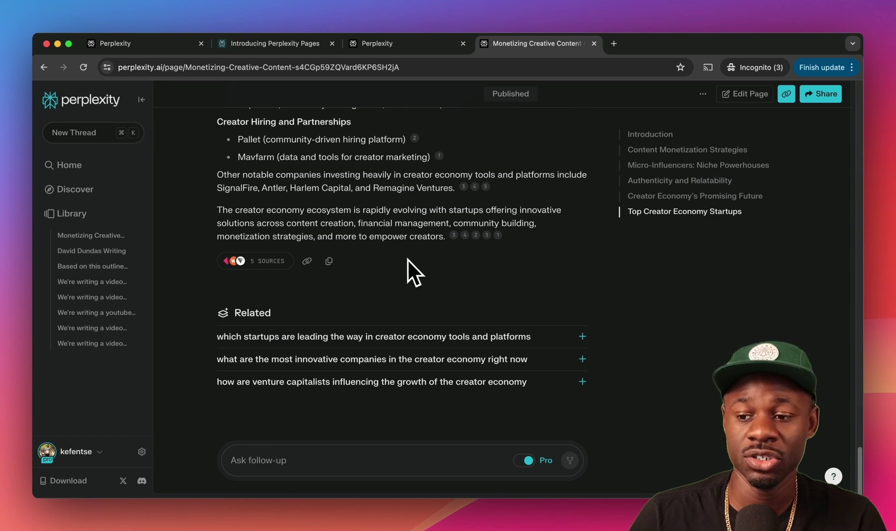
scroll(476, 316, up, 20)
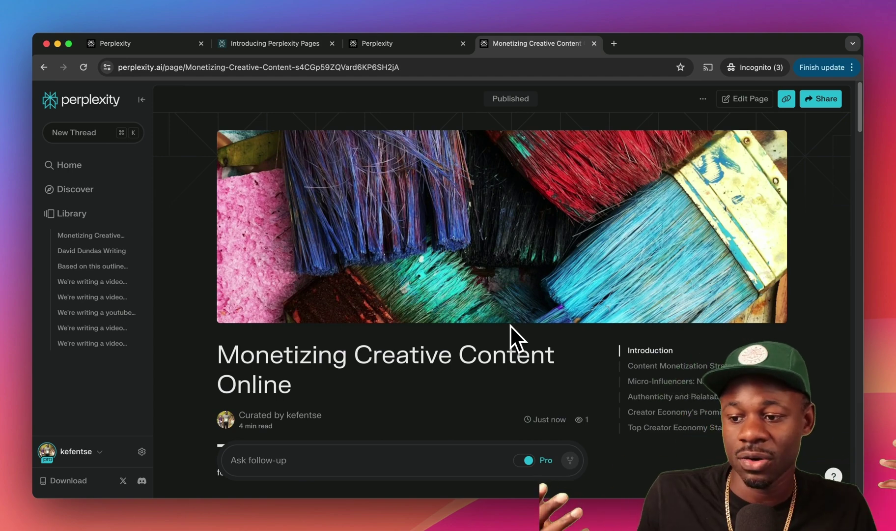
scroll(509, 325, down, 10)
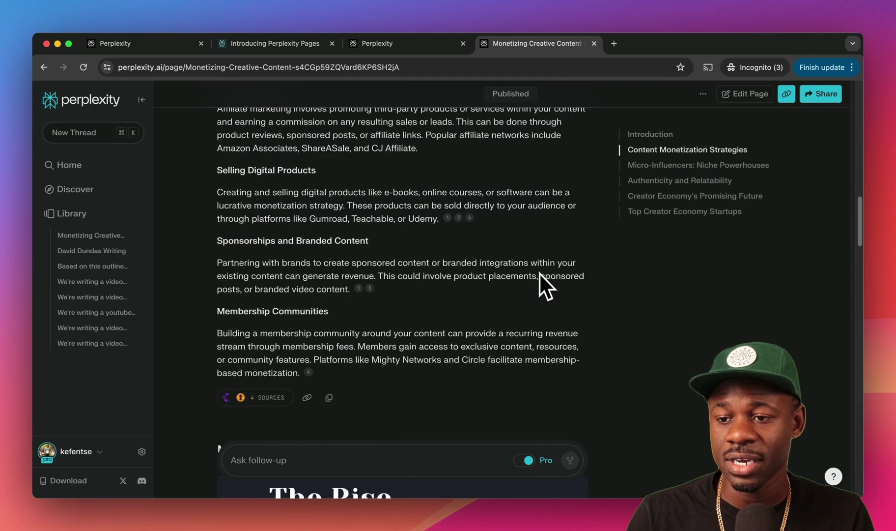
scroll(539, 272, down, 10)
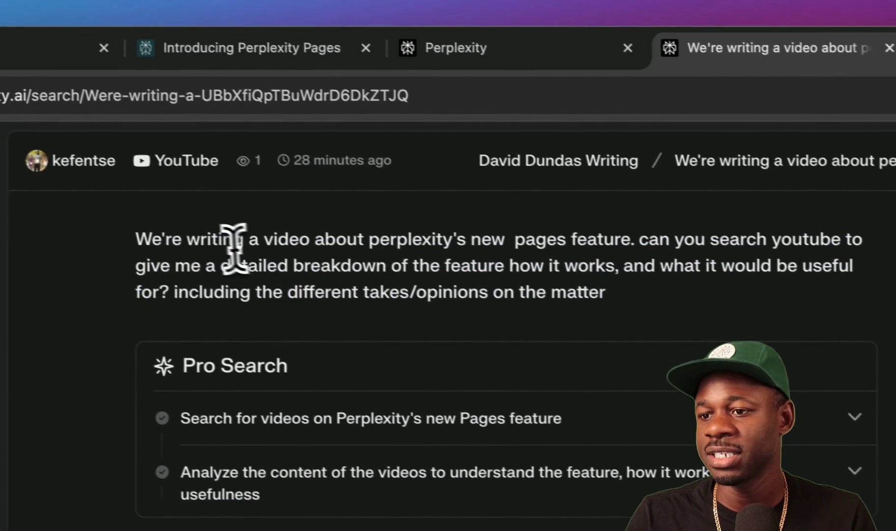
- Select the Pages search thread's query text, ending with the whole paragraph
drag(189, 231, 587, 249)
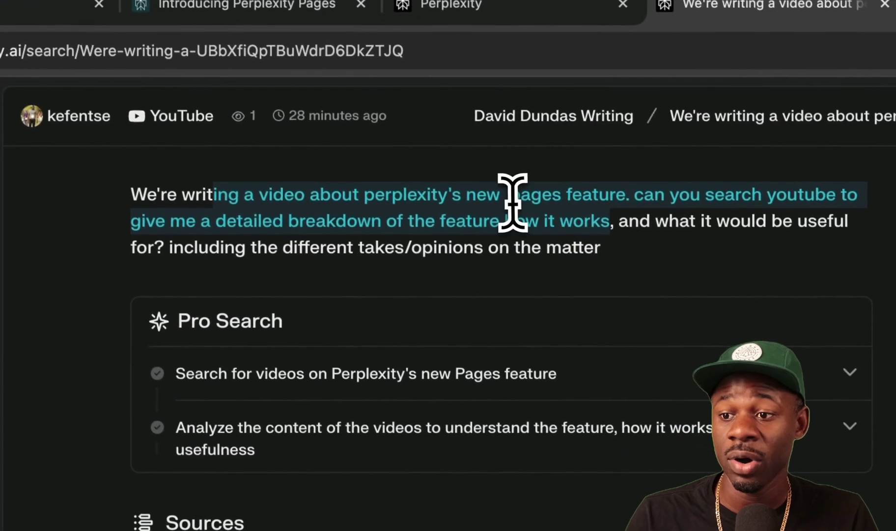
click(539, 254)
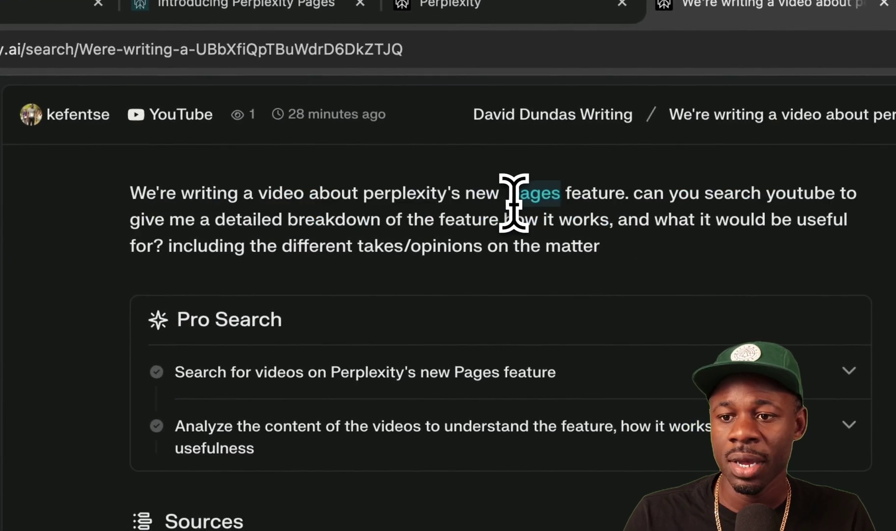
scroll(418, 246, down, 15)
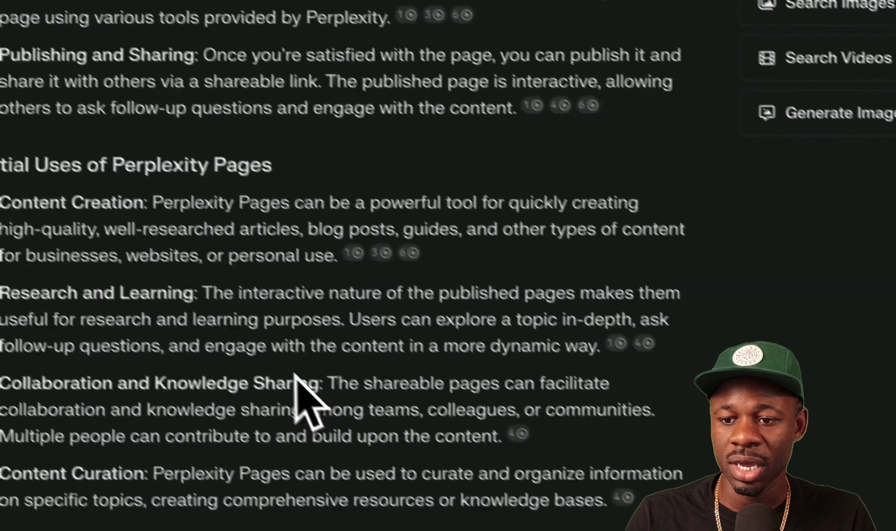
scroll(298, 378, up, 12)
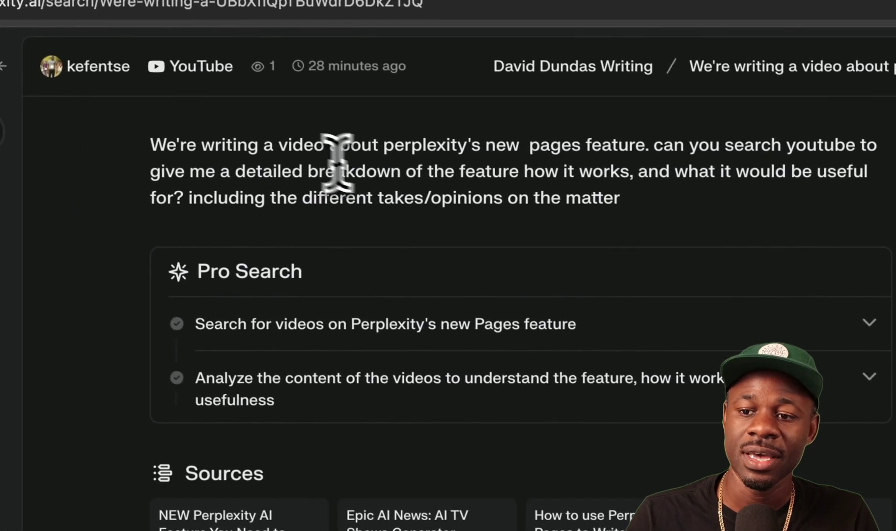
triple_click(262, 137)
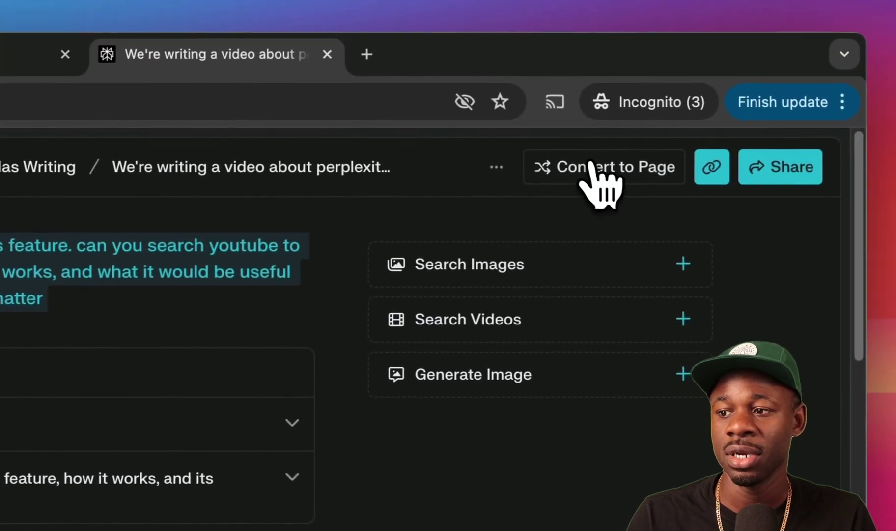
- Convert the Pages search thread into a Page
click(592, 170)
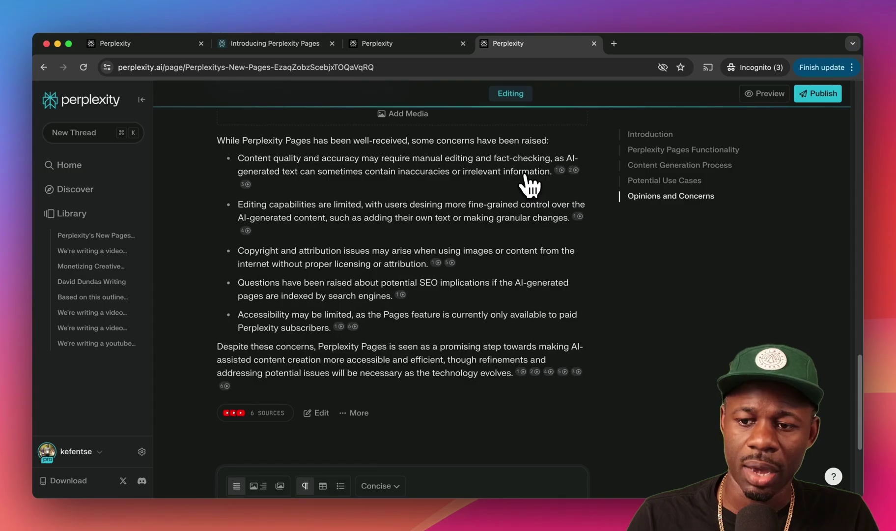
scroll(531, 184, up, 15)
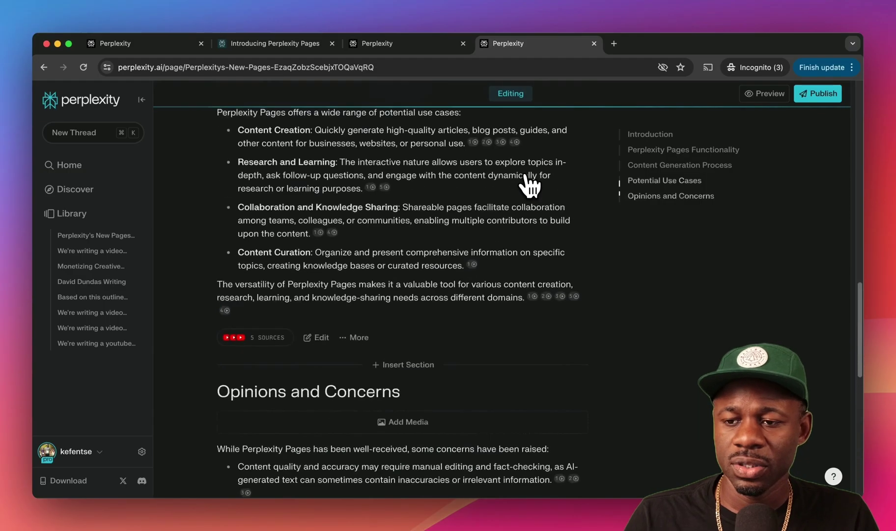
scroll(378, 265, down, 3)
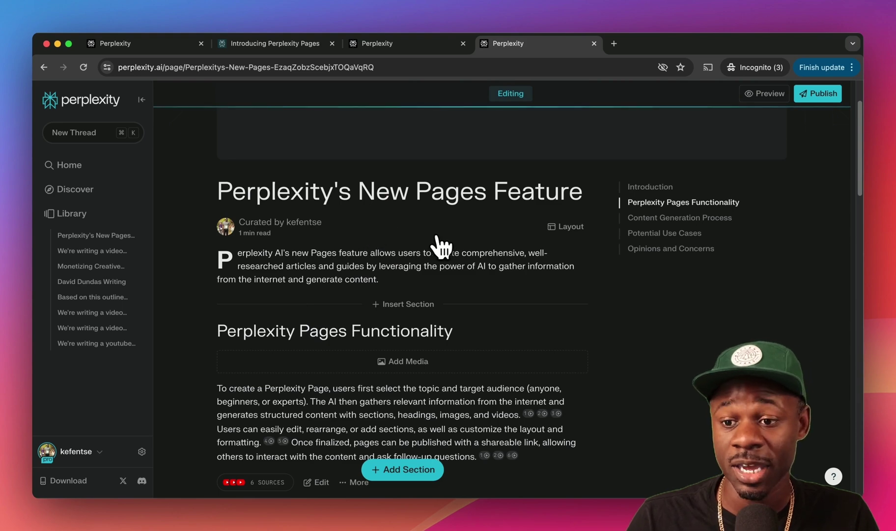
scroll(433, 243, down, 5)
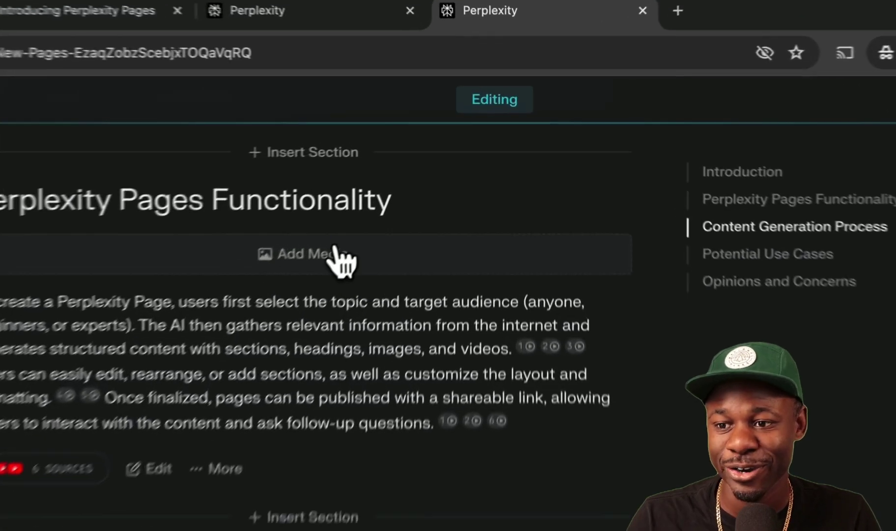
- Remove the Content Generation Process image; add images to Potential Use Cases and Opinions and Concerns
click(412, 180)
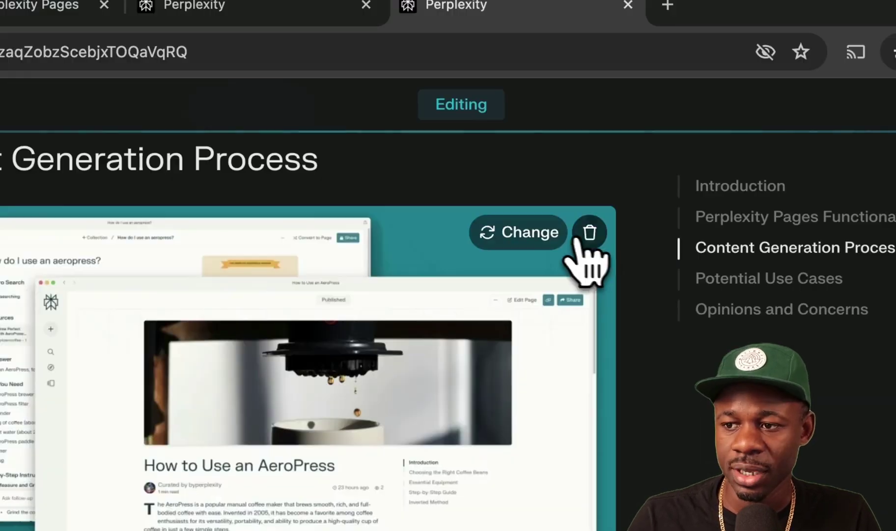
click(579, 159)
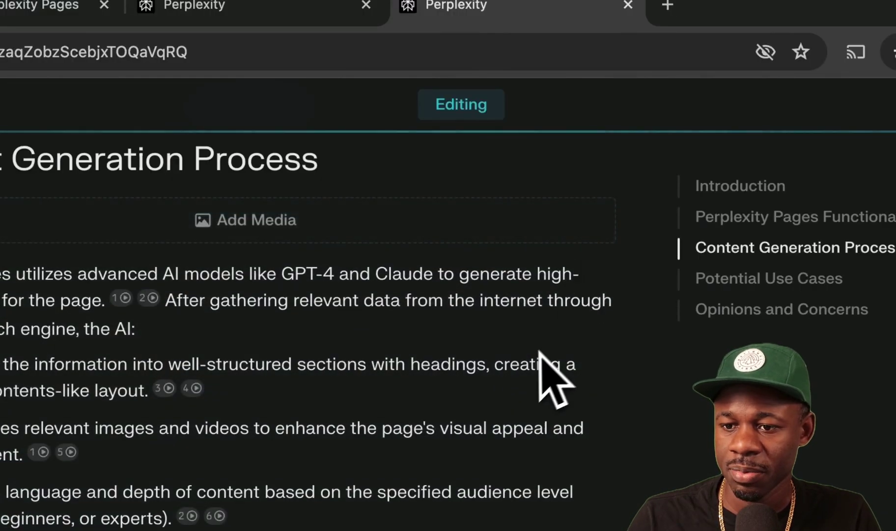
scroll(390, 426, down, 8)
click(389, 305)
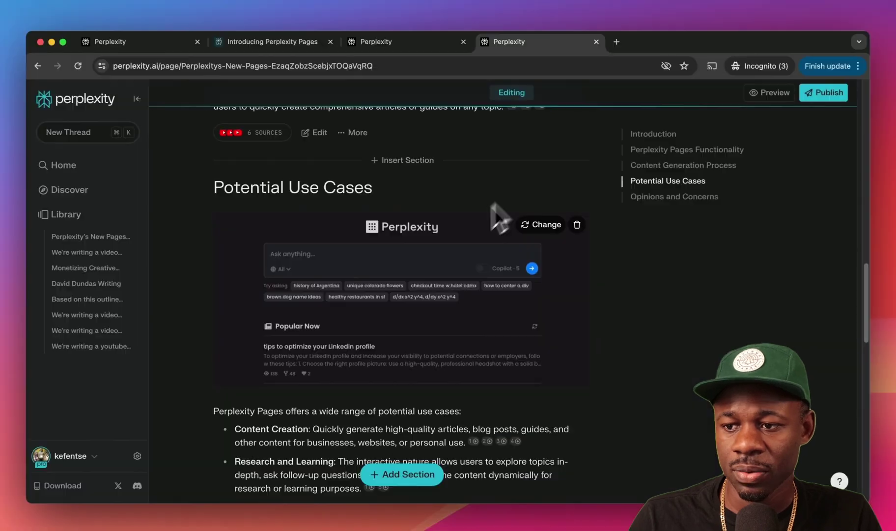
scroll(428, 266, down, 10)
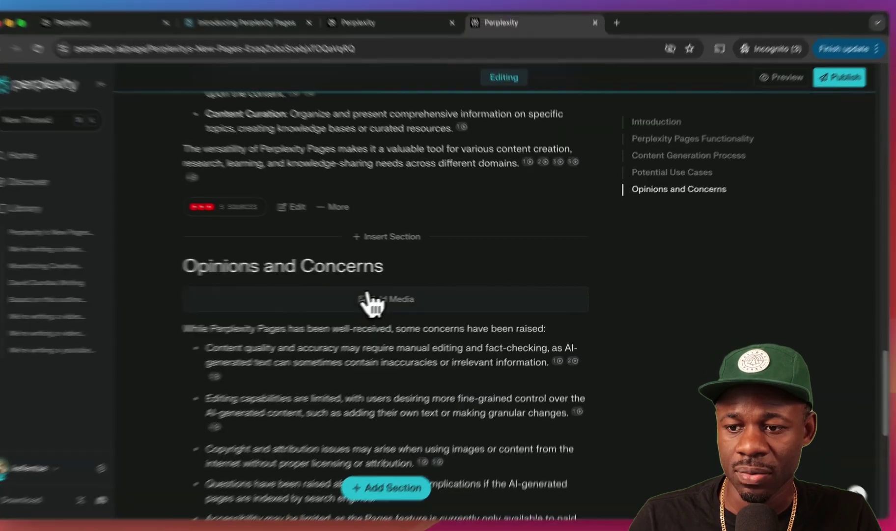
click(372, 300)
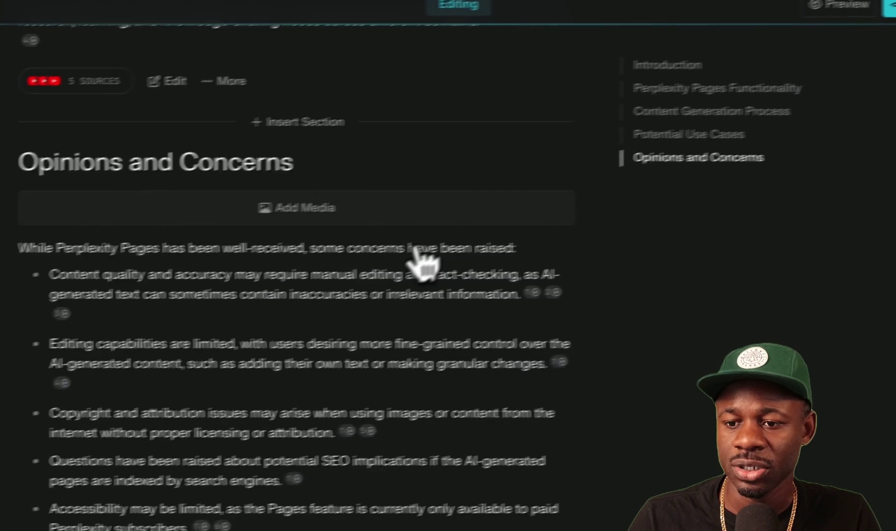
- Preview and publish the 'Perplexity's New Pages Feature' page
scroll(420, 260, down, 5)
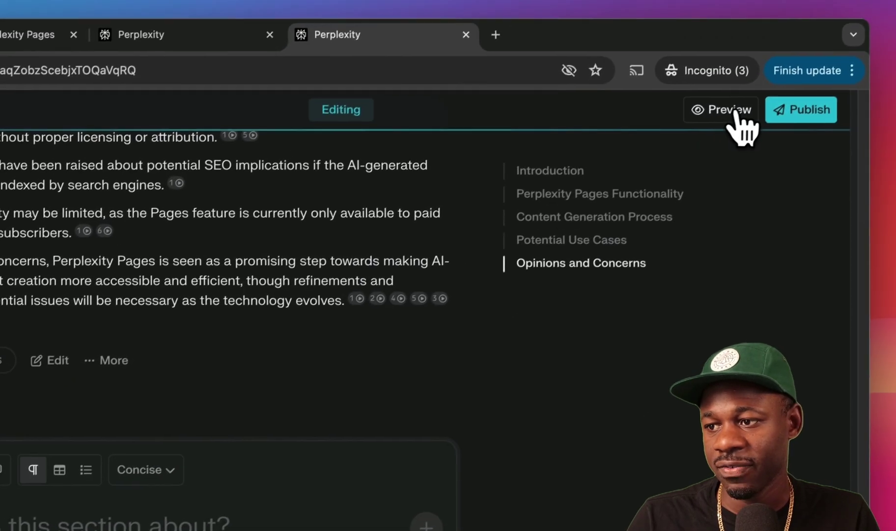
click(733, 111)
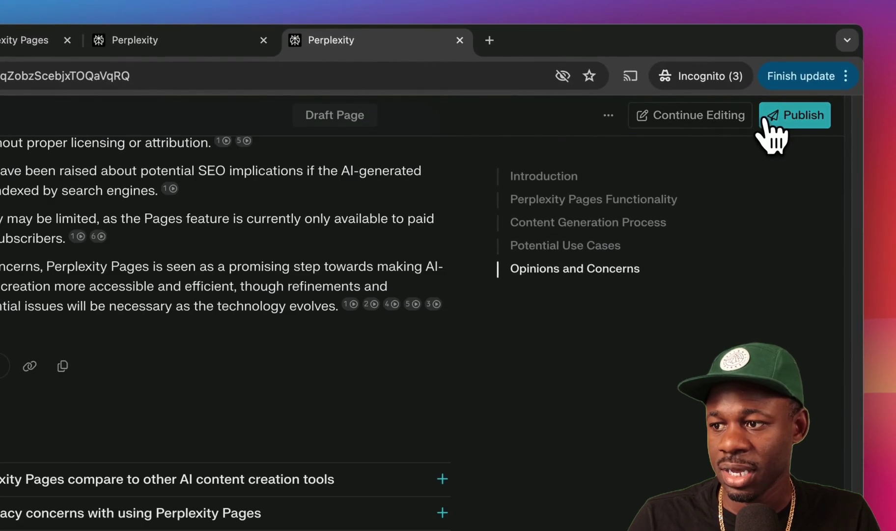
click(765, 122)
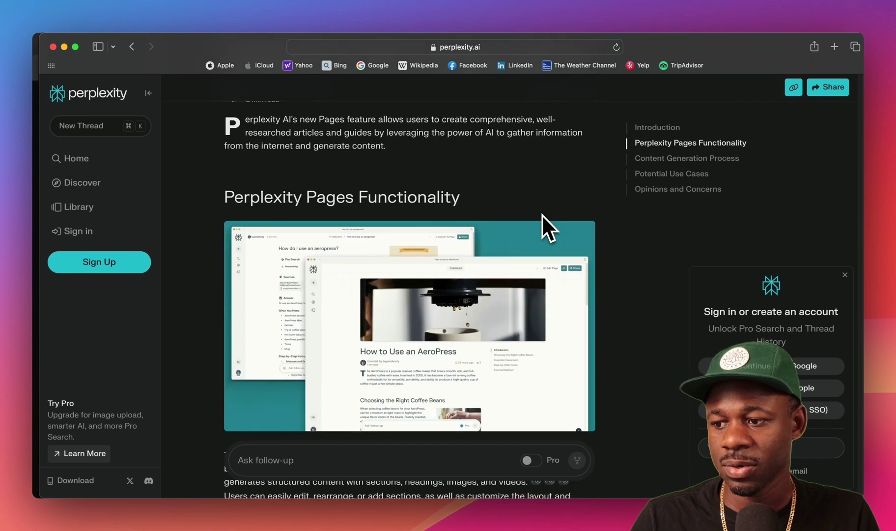
- Dismiss the sign-in prompt, read through the signed-out page, and copy its link from Share
click(845, 274)
scroll(461, 241, down, 10)
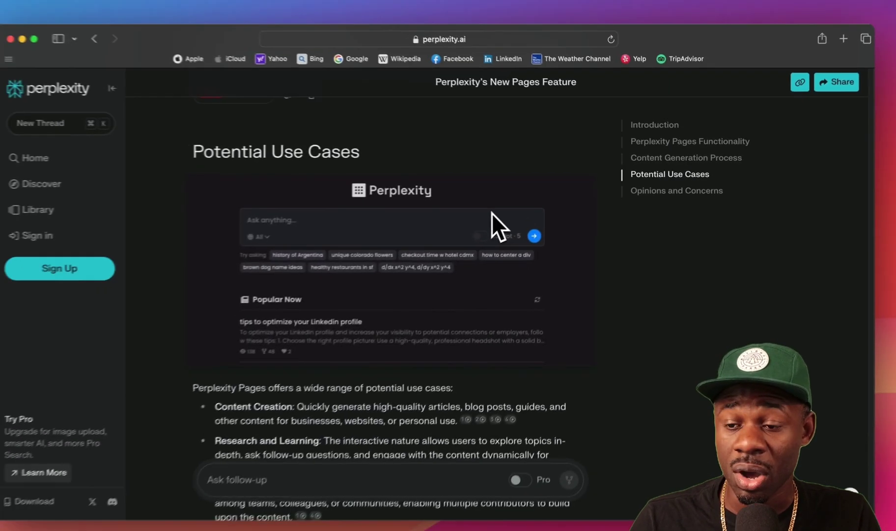
scroll(491, 212, down, 5)
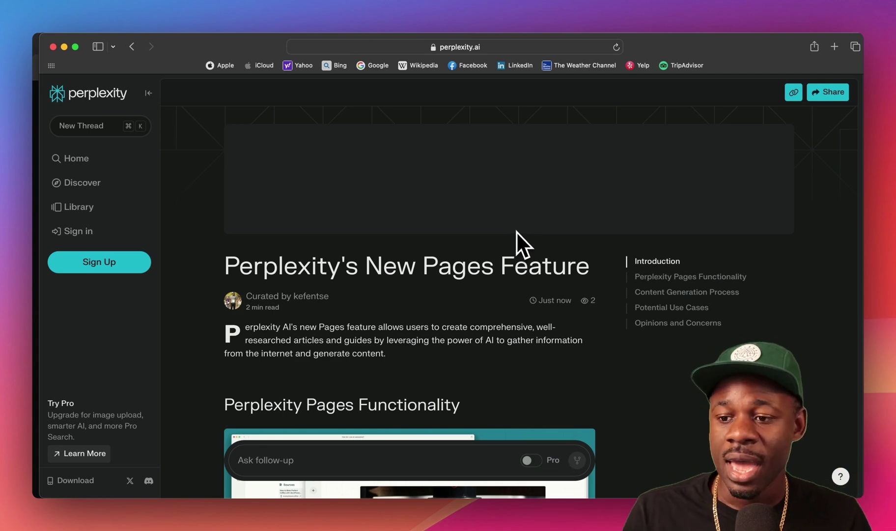
scroll(516, 231, down, 8)
scroll(524, 268, down, 5)
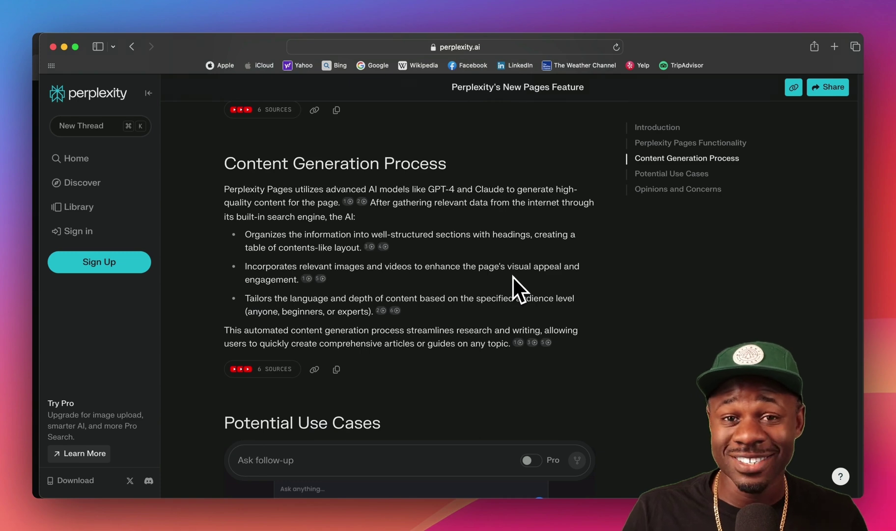
scroll(513, 275, down, 10)
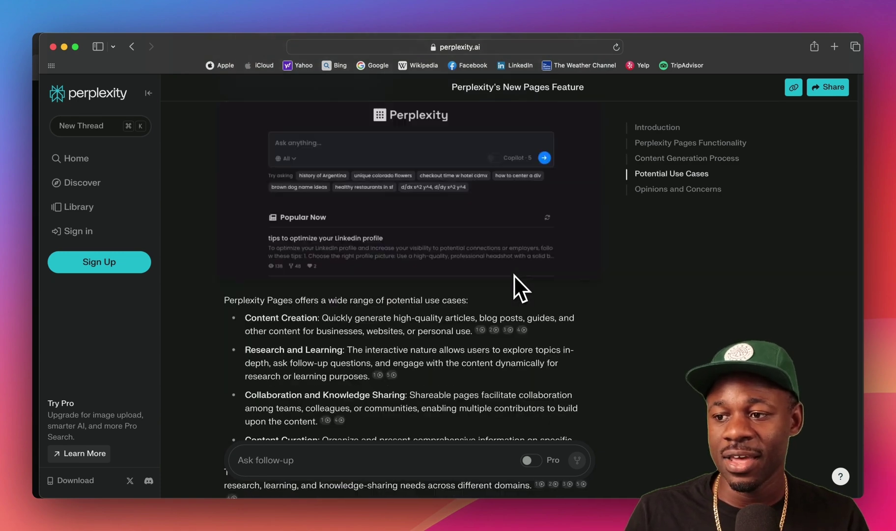
click(828, 86)
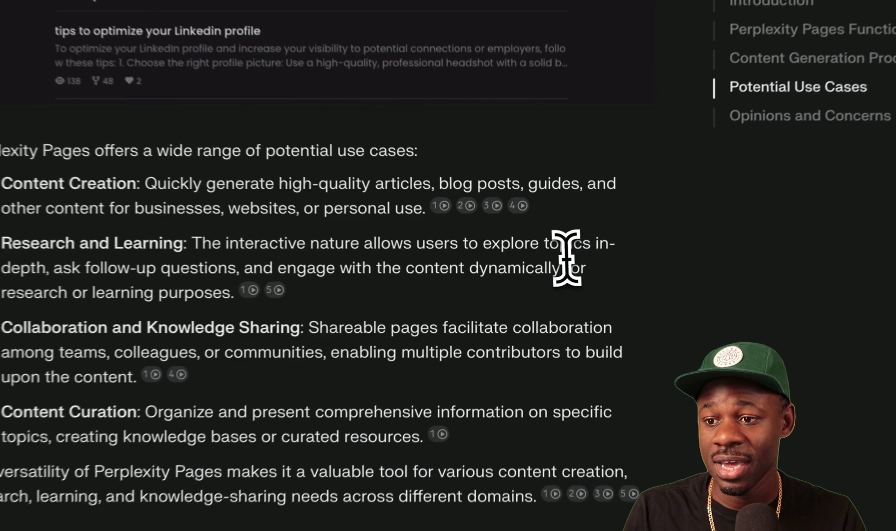
scroll(550, 258, up, 10)
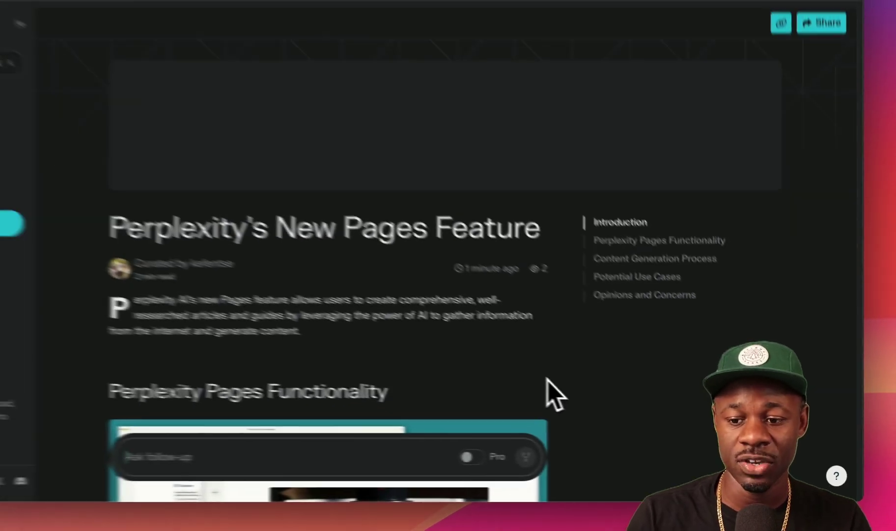
- Ask the follow-up 'is it available for free user' and then start a new thread
text(is it available for free user)
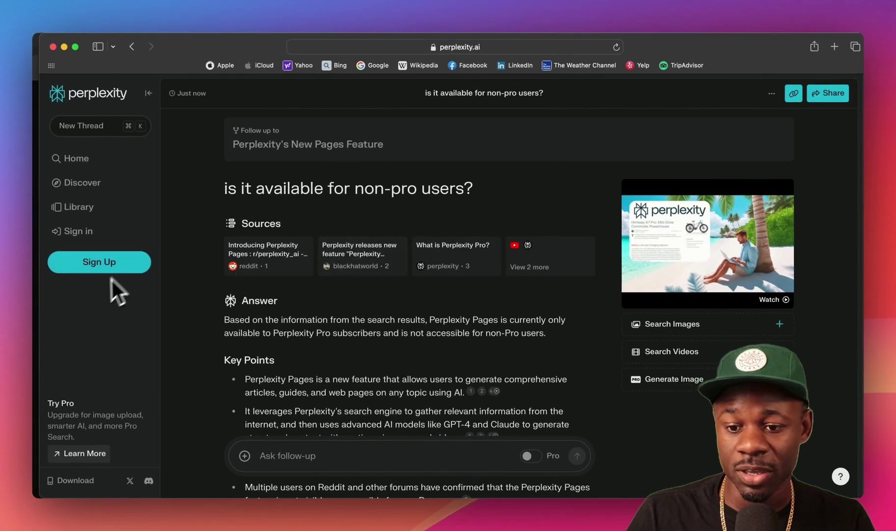
scroll(414, 357, down, 3)
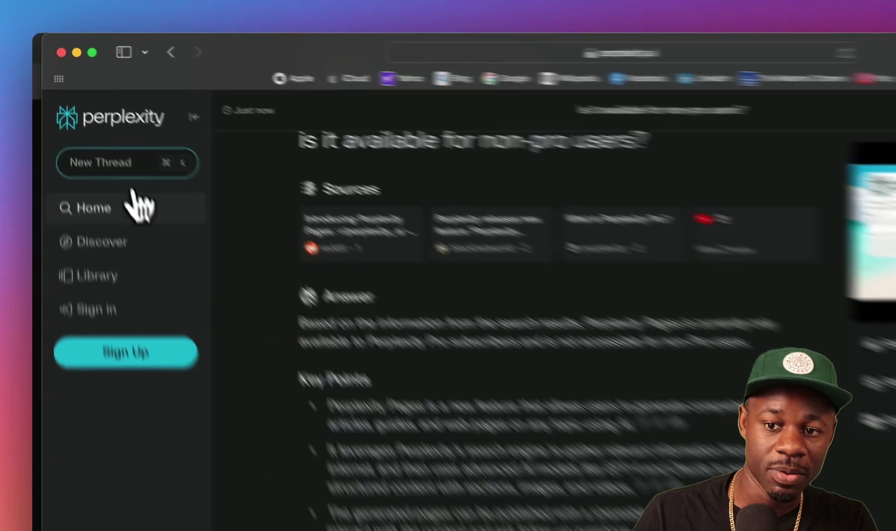
click(93, 127)
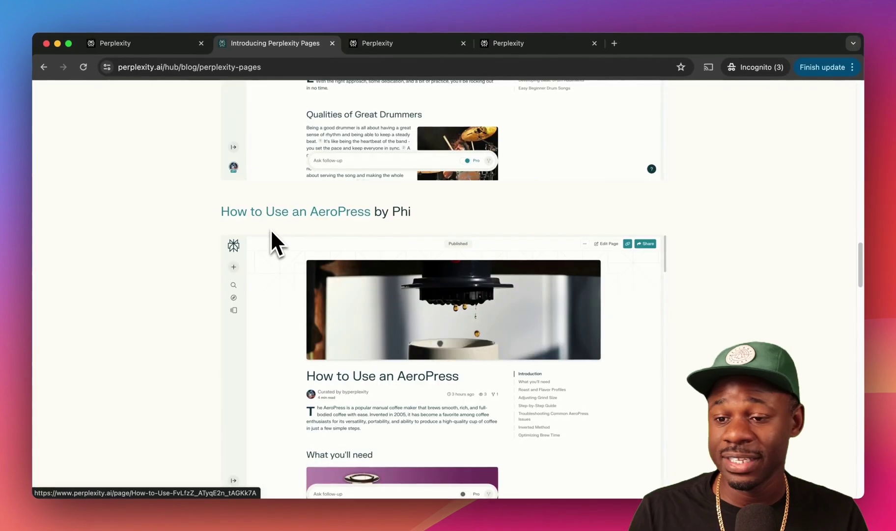
- Scroll the blog's featured pages to find the Beginner's Guide to Drumming example
scroll(273, 217, down, 1)
scroll(278, 223, down, 4)
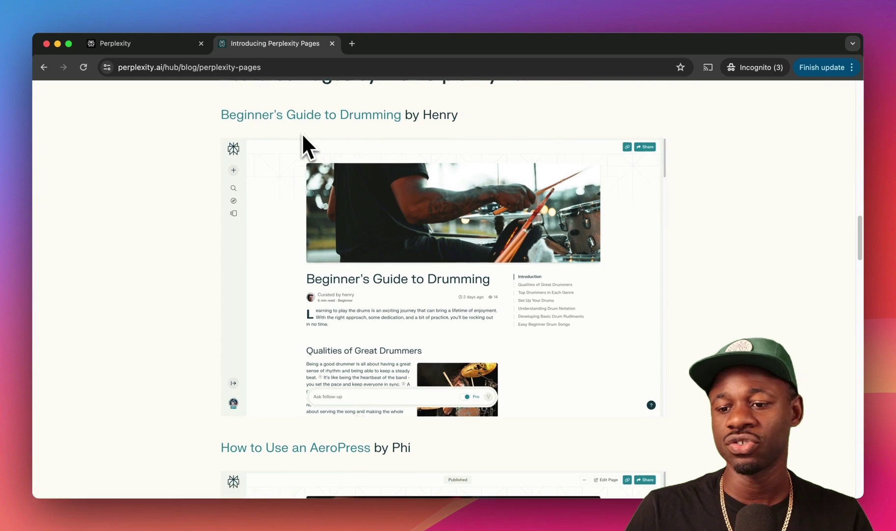
scroll(299, 148, down, 5)
scroll(297, 170, down, 10)
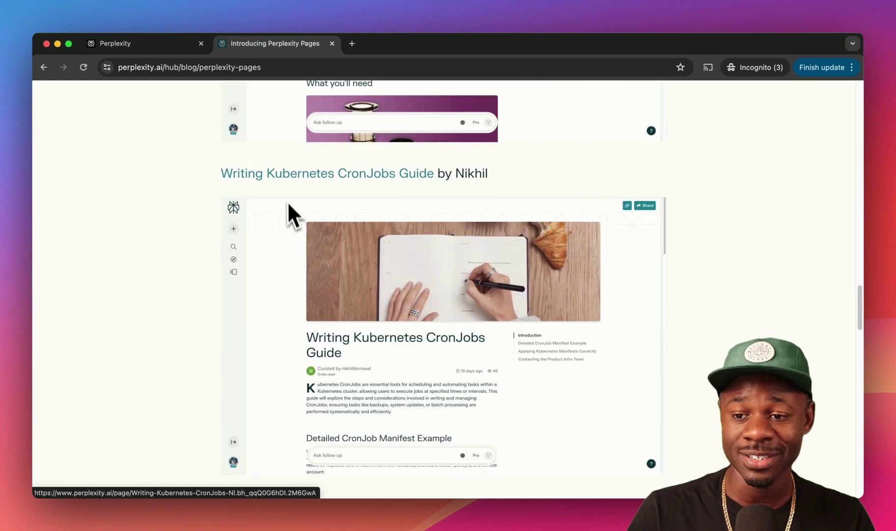
scroll(288, 207, down, 8)
scroll(363, 276, down, 15)
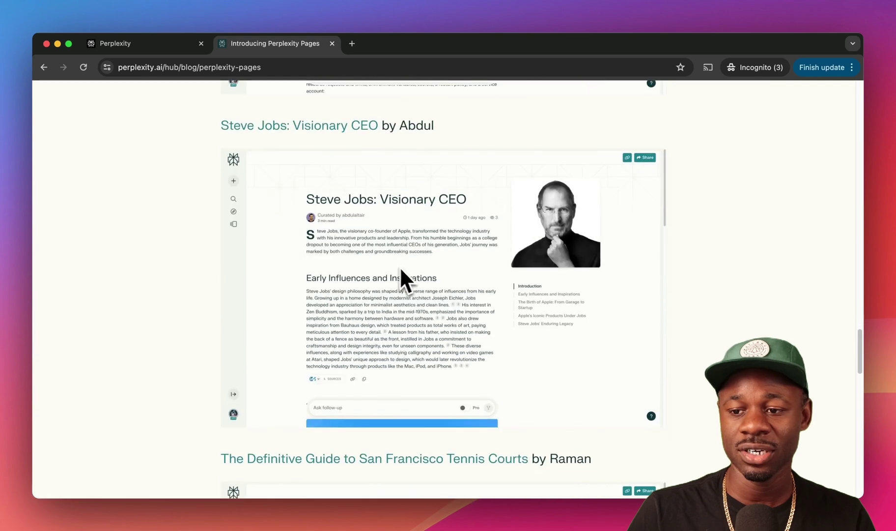
scroll(305, 212, down, 6)
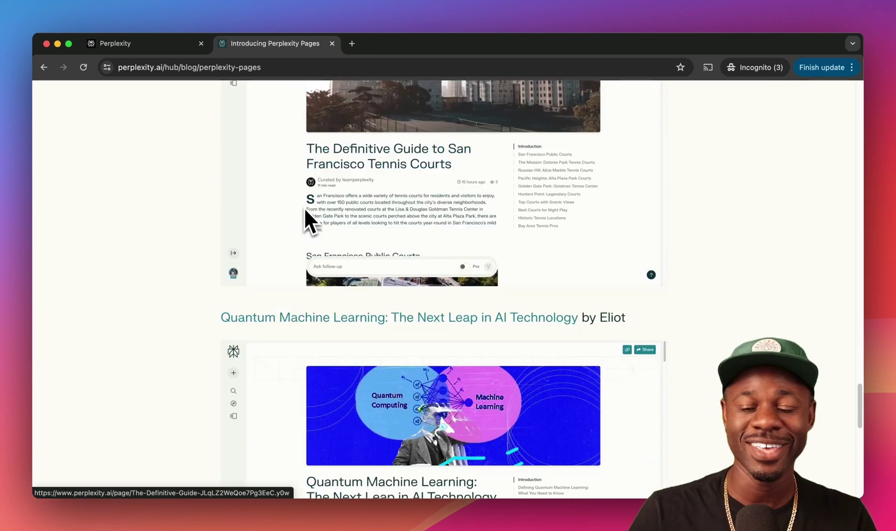
scroll(344, 181, down, 4)
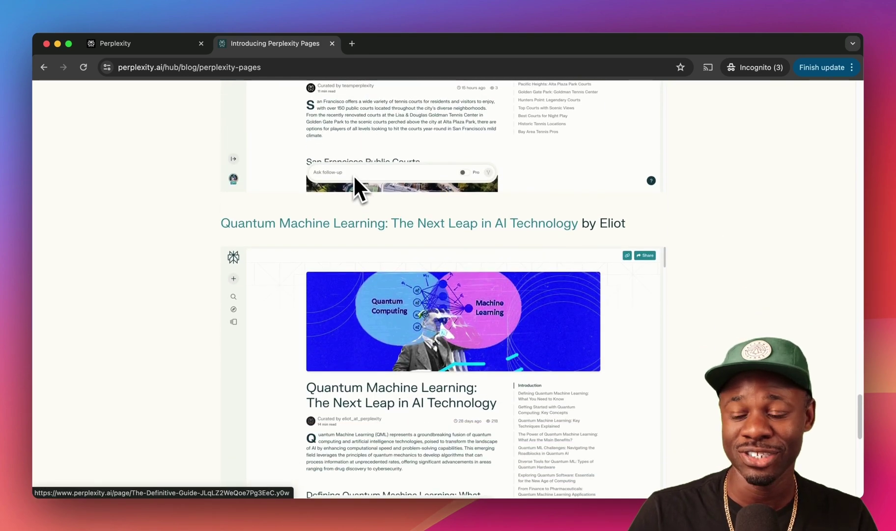
scroll(353, 175, up, 13)
scroll(353, 175, up, 20)
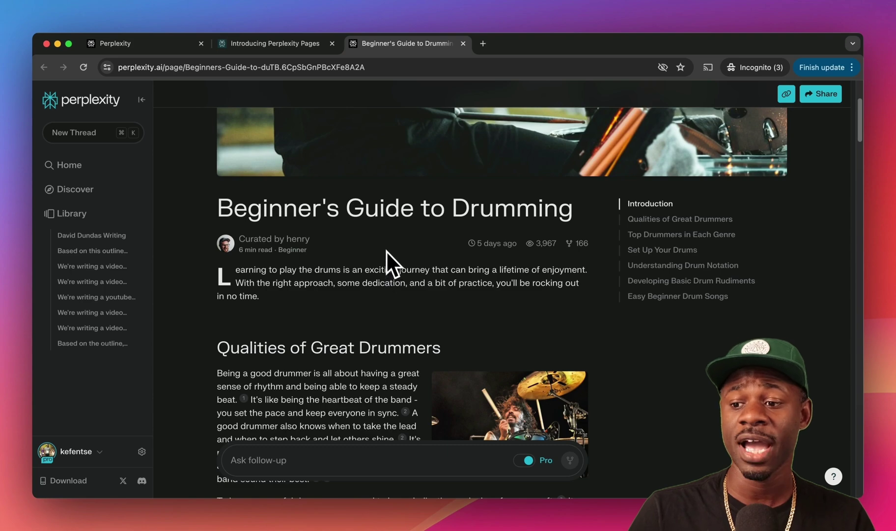
- Select drumming-guide passages, ending on the band's heartbeat sentence, to bring up Ask follow-up
triple_click(273, 288)
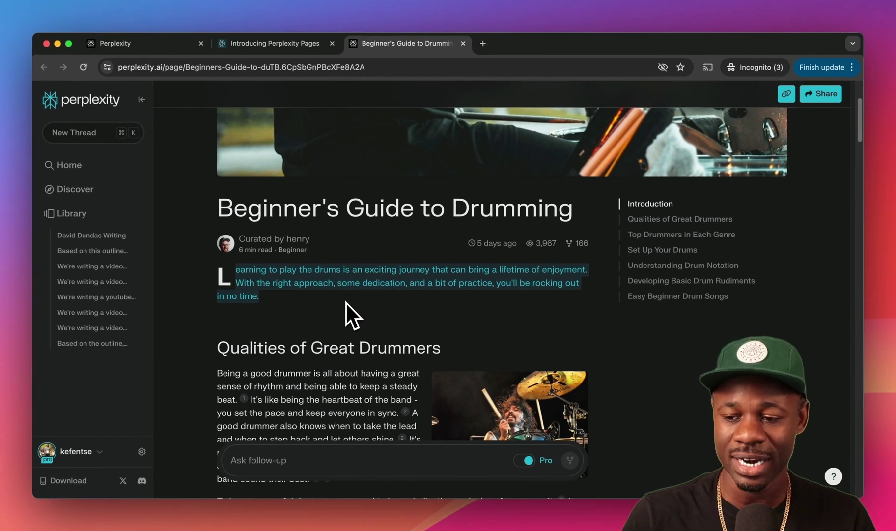
scroll(347, 303, down, 1)
drag(246, 373, 350, 400)
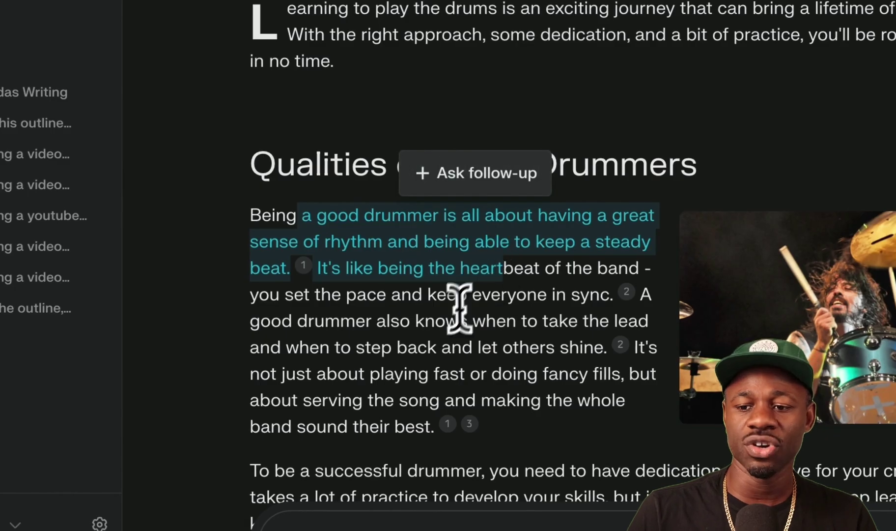
click(300, 421)
drag(328, 268, 592, 295)
- Scroll down through the rest of the Beginner's Guide to Drumming
scroll(378, 313, down, 3)
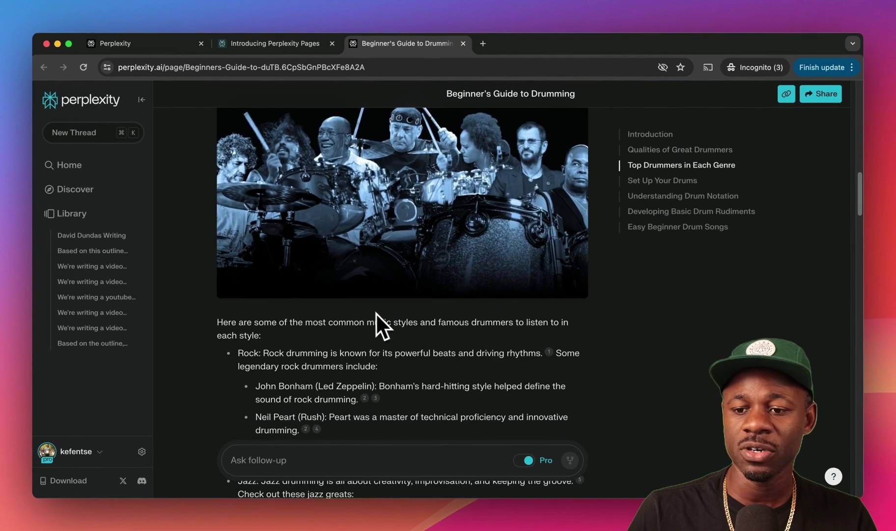
scroll(280, 334, down, 3)
scroll(242, 151, up, 10)
scroll(257, 175, down, 1)
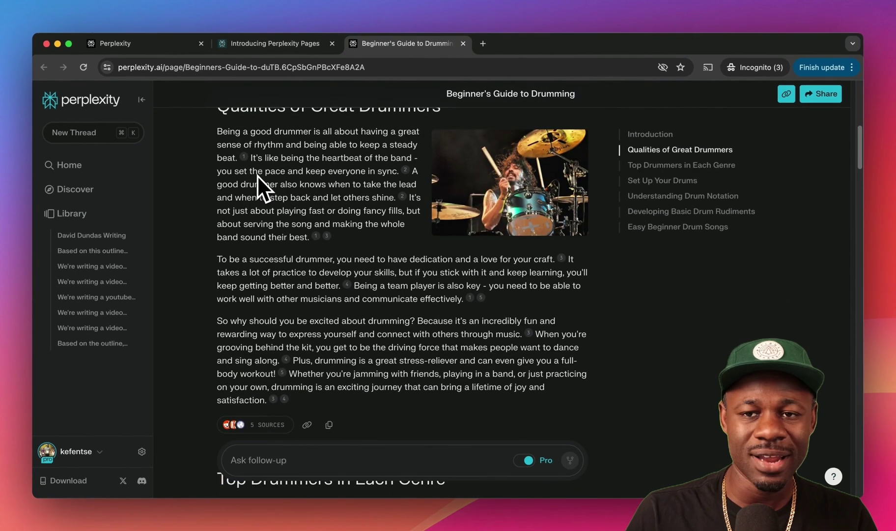
scroll(259, 167, down, 1)
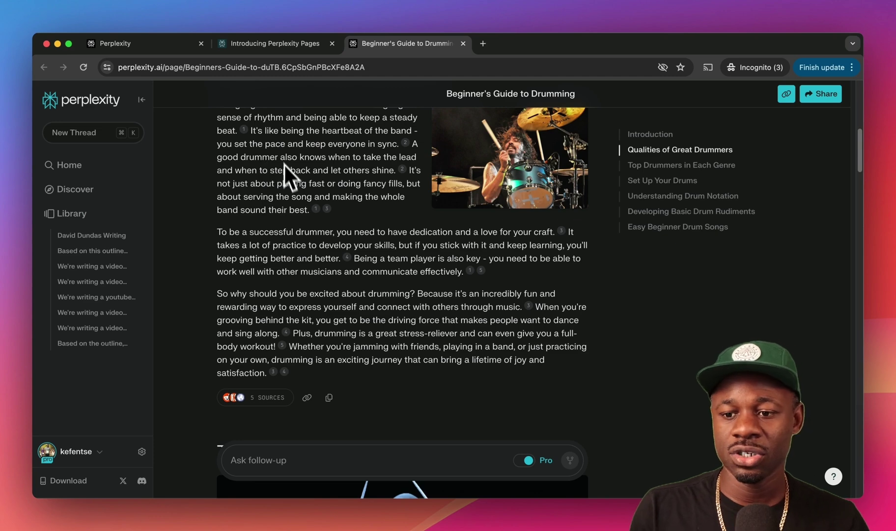
scroll(302, 232, down, 1)
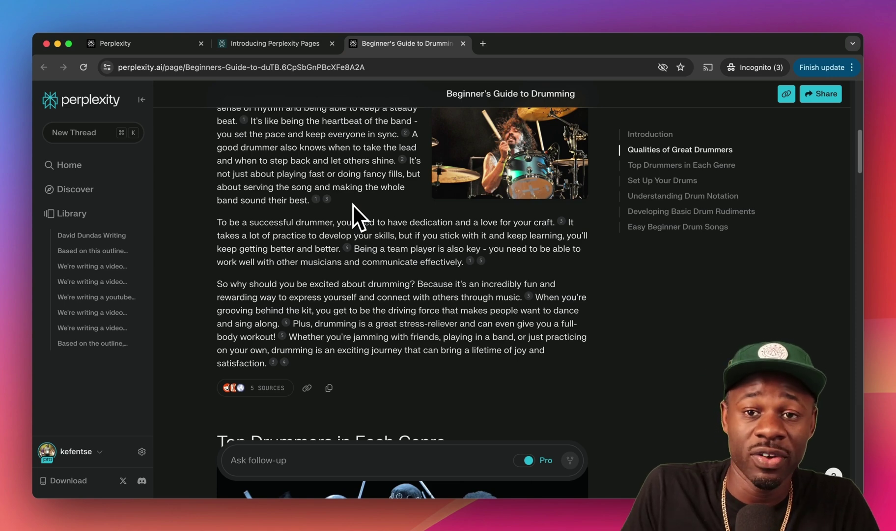
scroll(352, 204, down, 20)
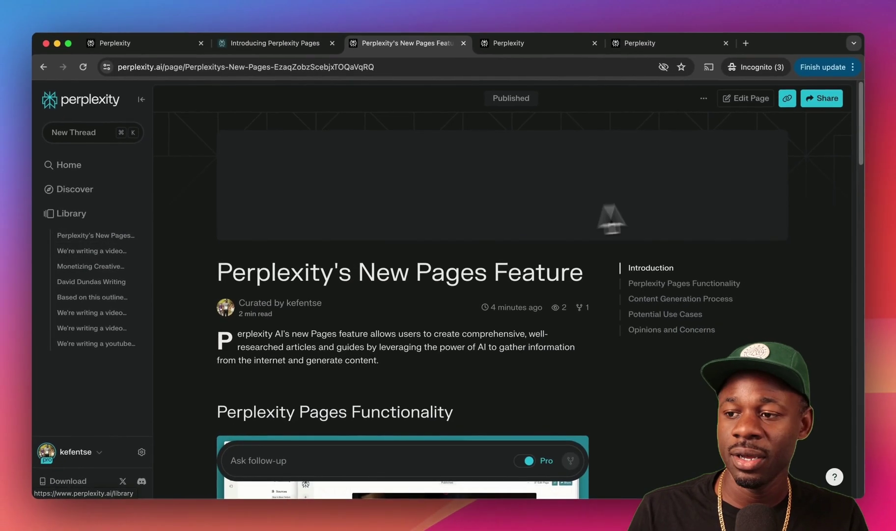
scroll(667, 226, down, 1)
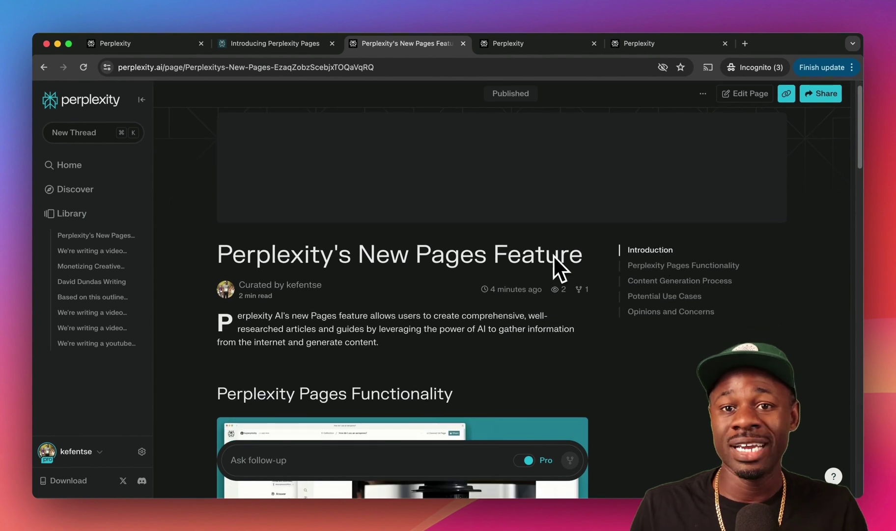